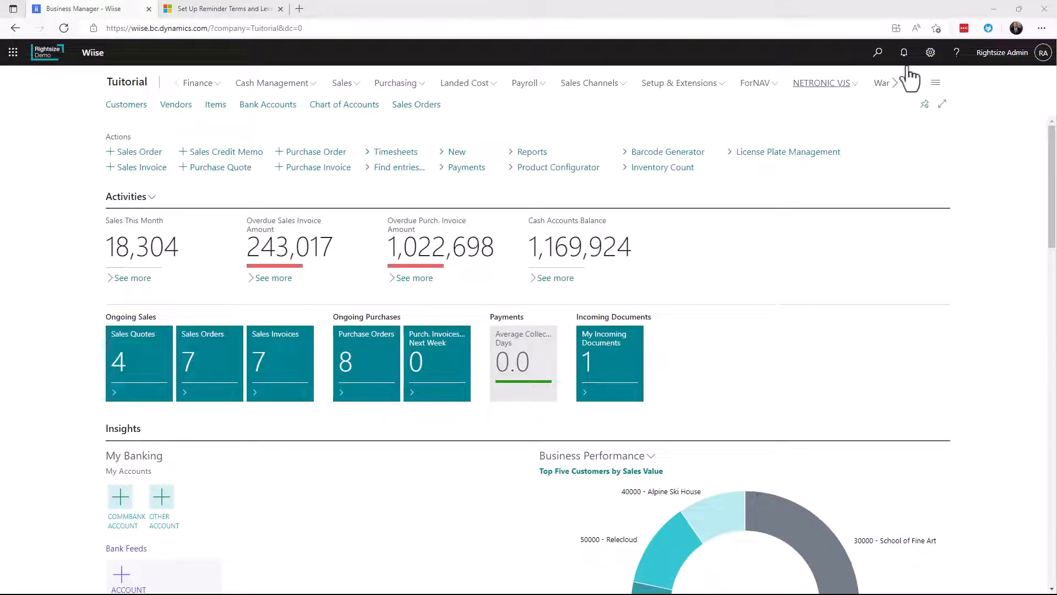
Step: Search Tell Me for 'no seri' to find the No. Series page
click(877, 54)
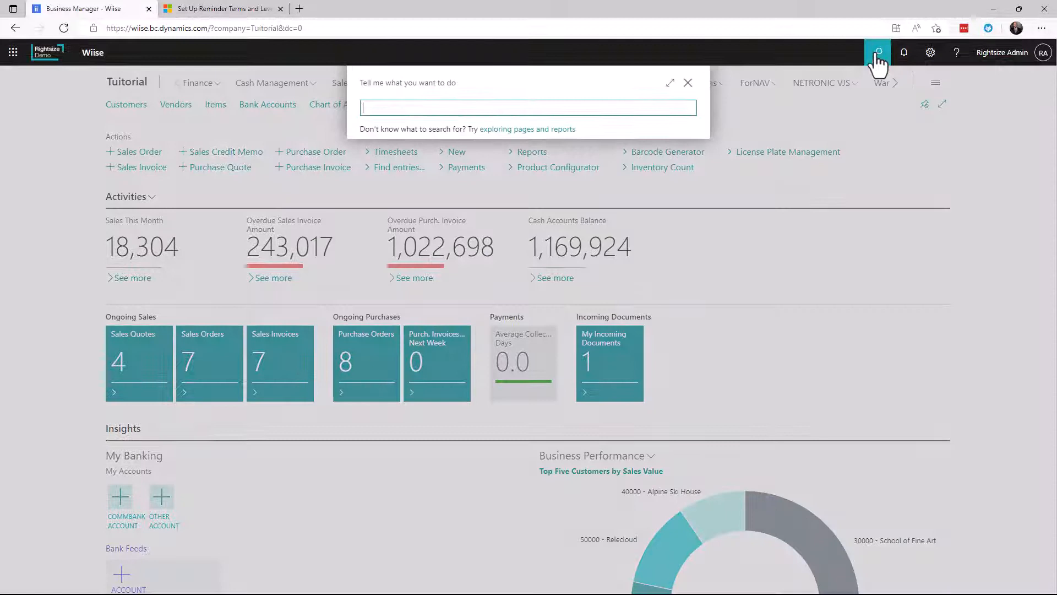
text(no seri)
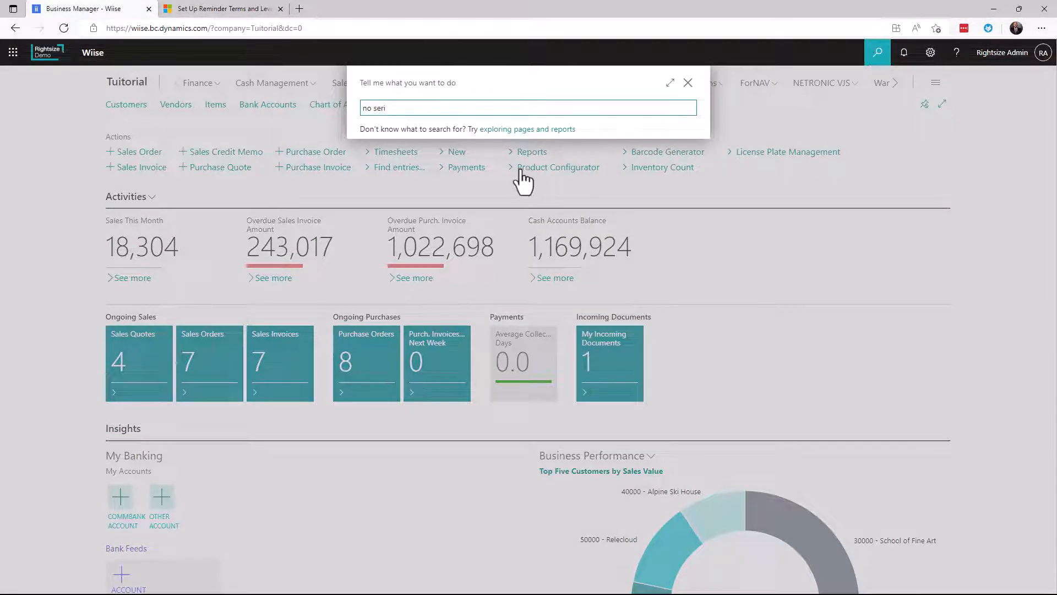
Step: Filter No. Series for 'invoice' and open the D-INV+ Posted Invoice lines starting at 00001
click(395, 213)
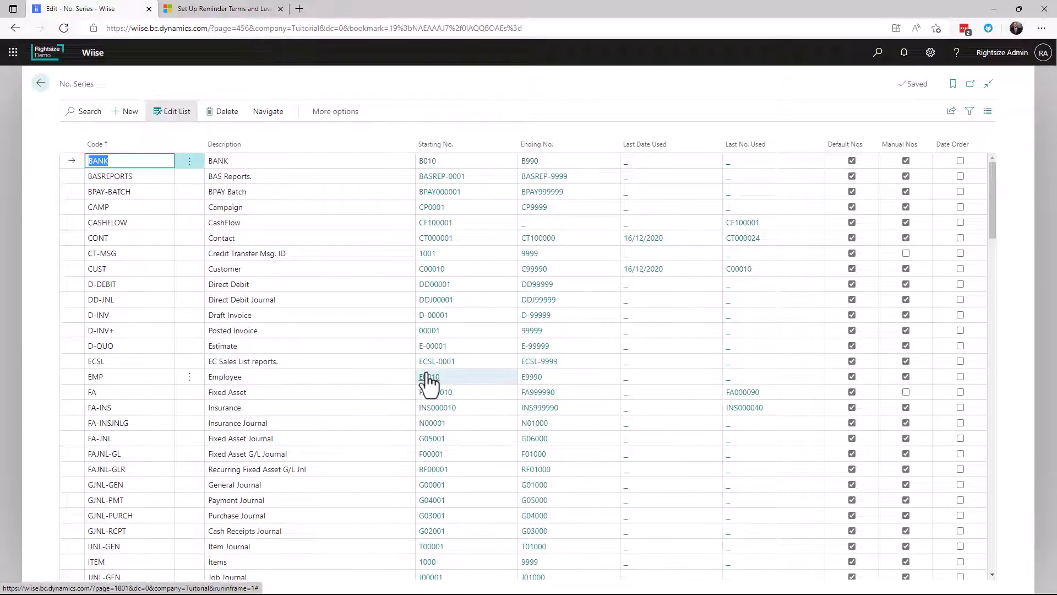
scroll(414, 364, down, 3)
scroll(407, 356, down, 3)
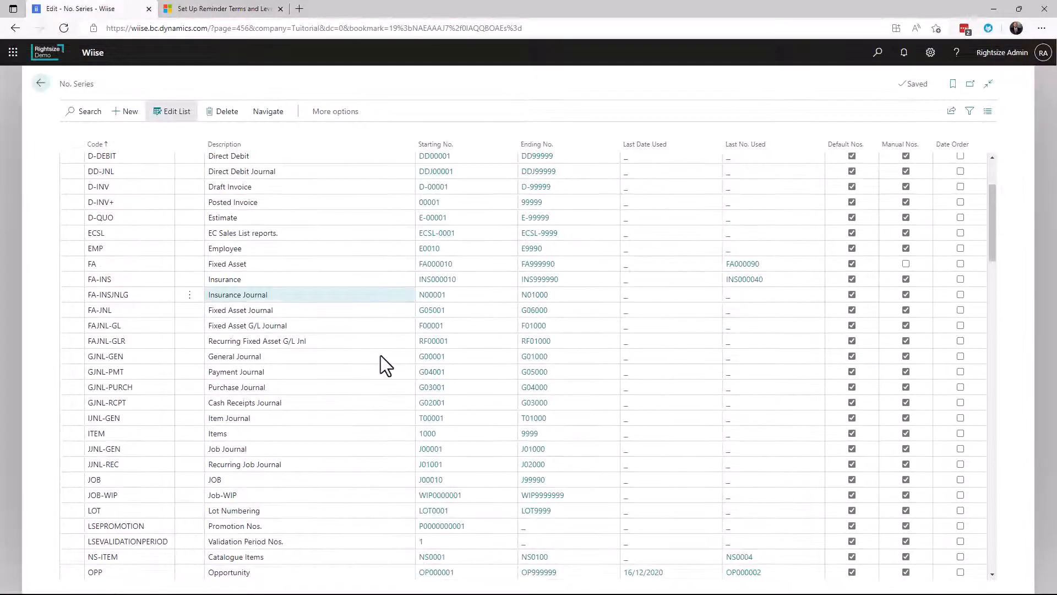
scroll(380, 355, up, 3)
scroll(372, 350, up, 2)
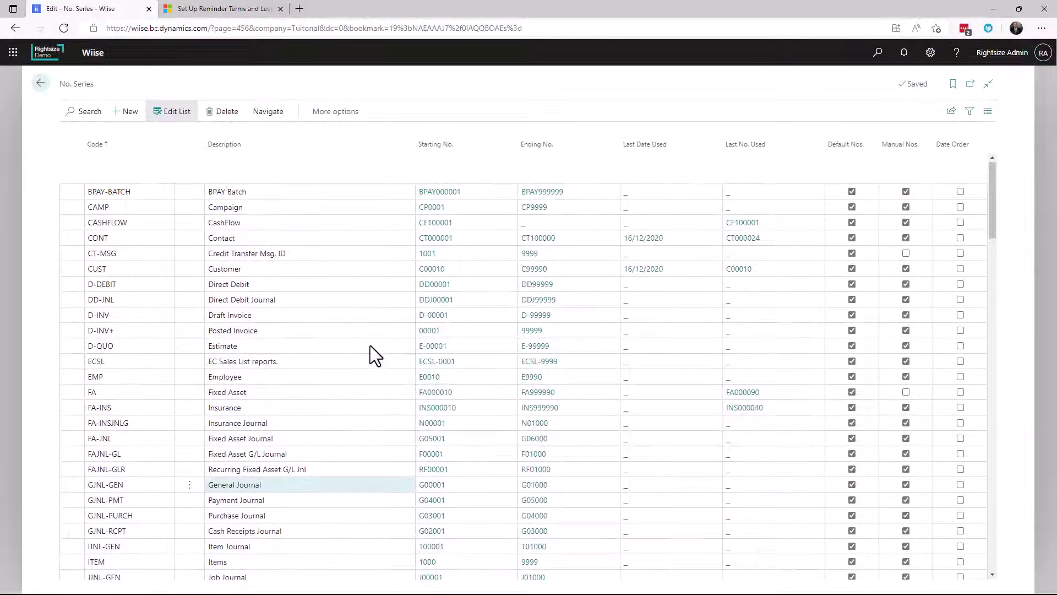
click(90, 112)
text(invoice)
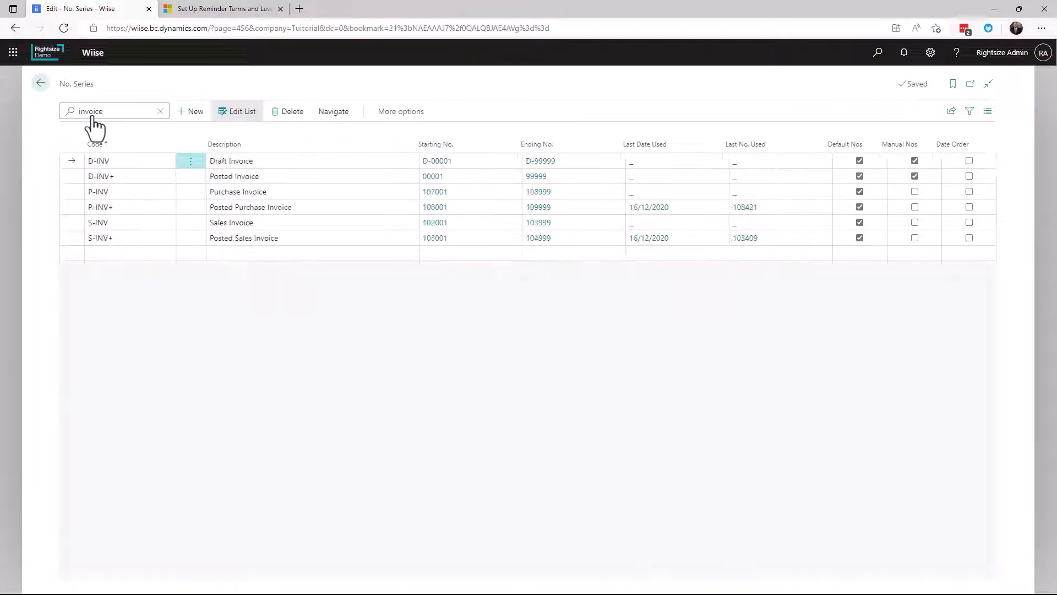
click(256, 175)
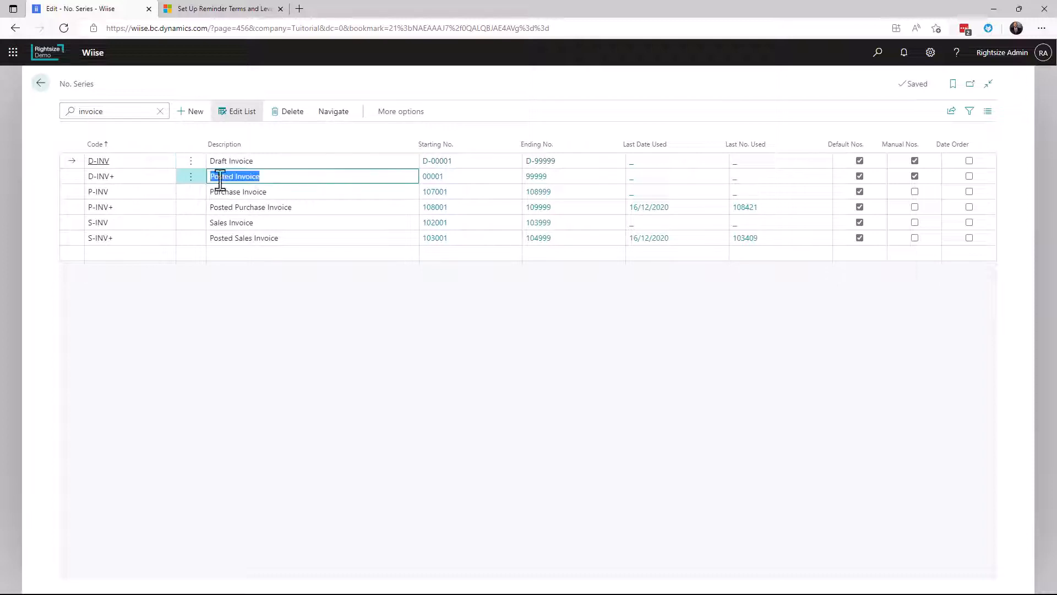
click(433, 177)
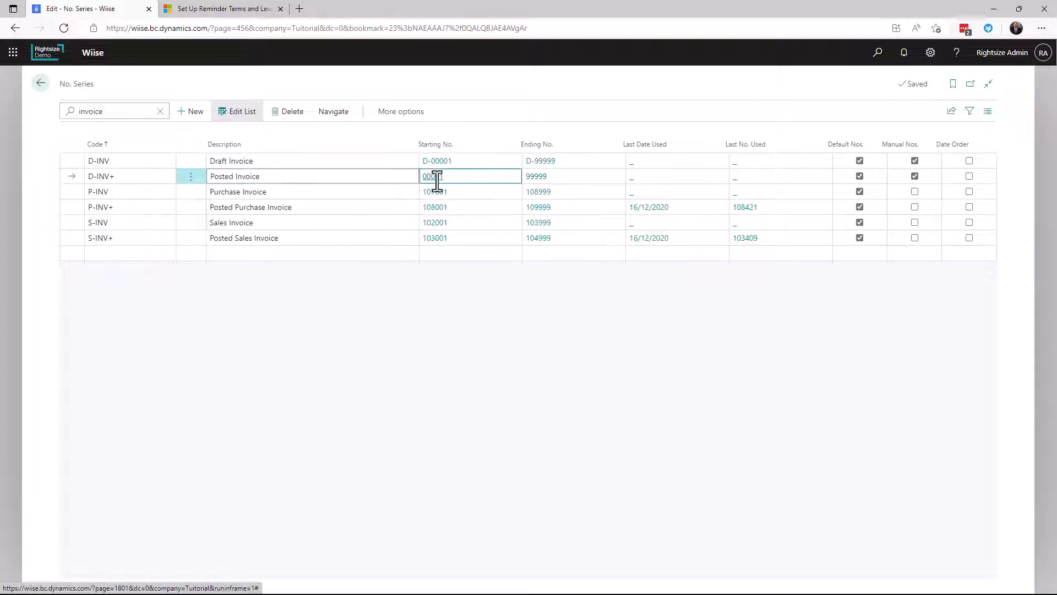
click(433, 176)
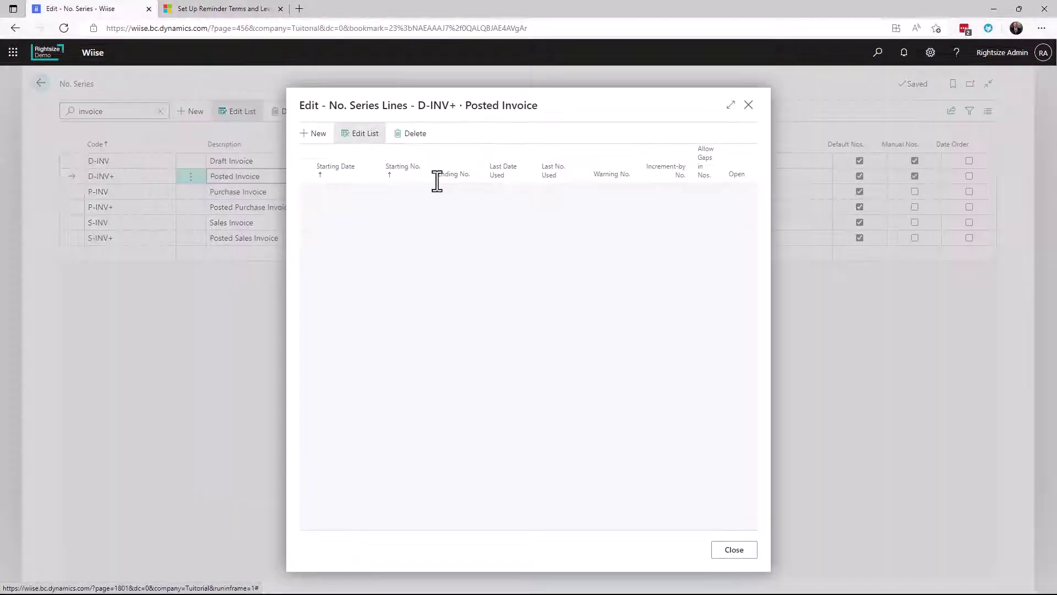
Step: Widen the D-INV+ series lines, check the starting date, and close back to the No. Series list
click(733, 106)
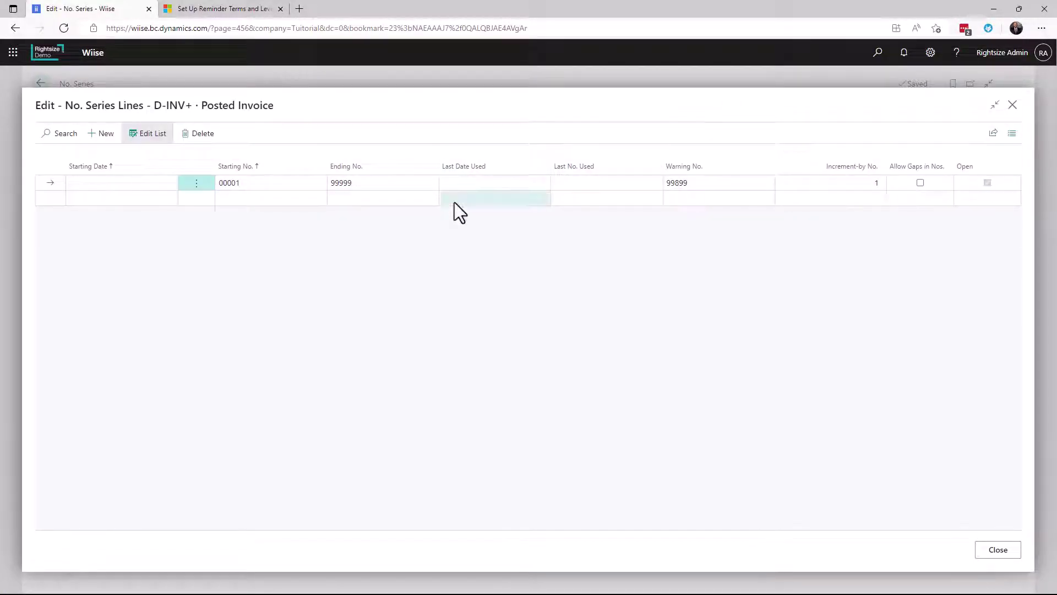
click(113, 183)
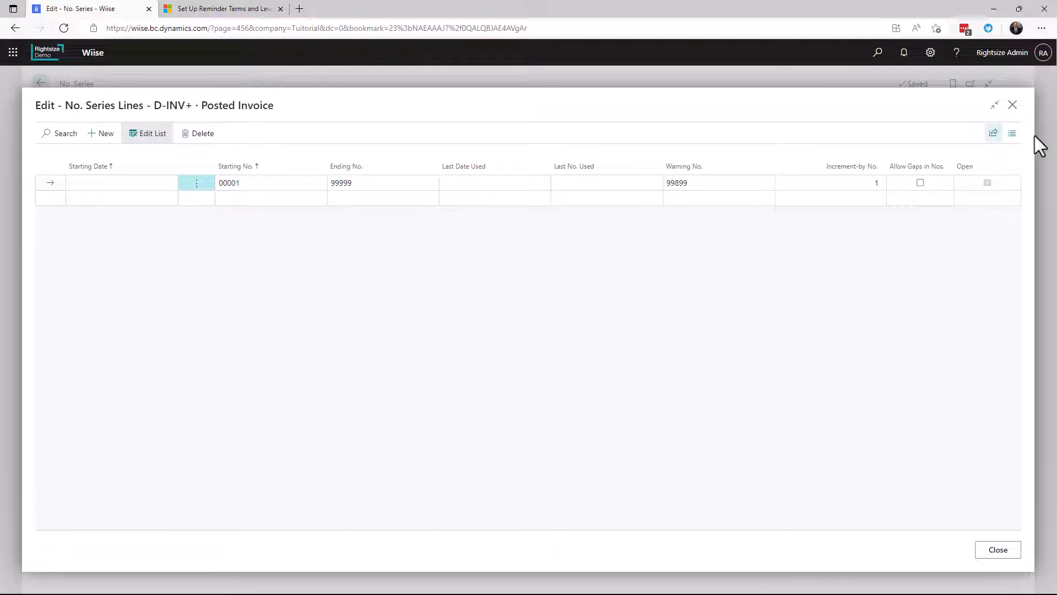
click(1013, 105)
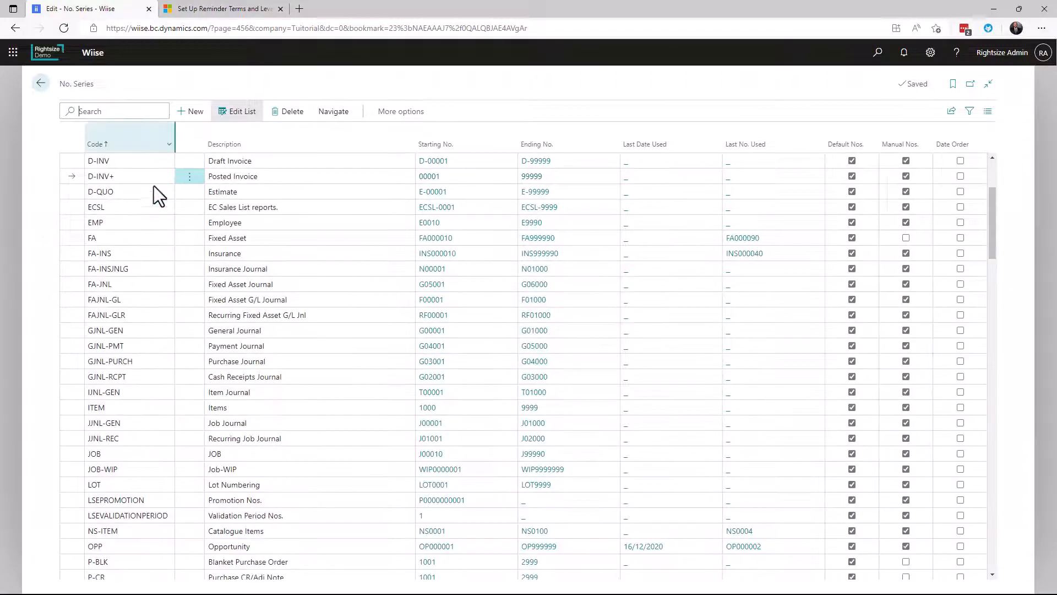
scroll(225, 349, down, 4)
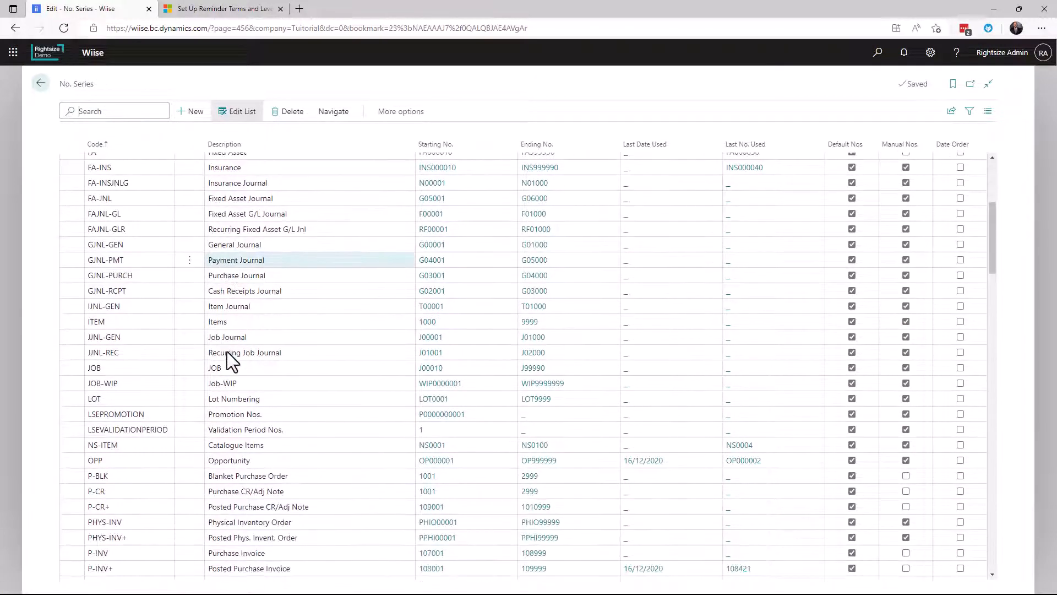
scroll(227, 350, down, 4)
scroll(226, 353, down, 3)
scroll(227, 352, down, 3)
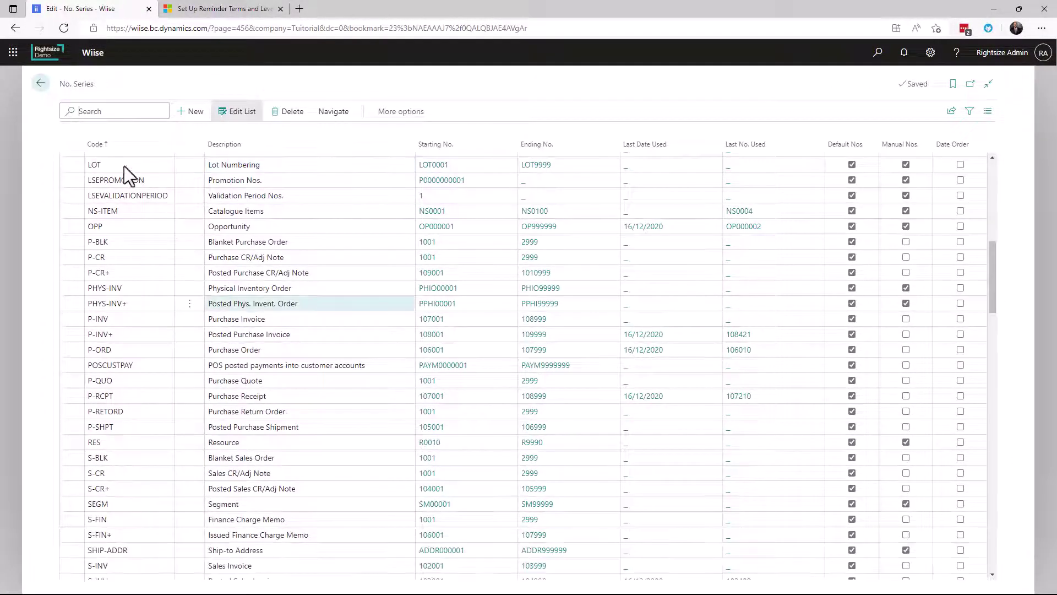
Step: Return home and open Item Templates via a Tell Me search for 'item temp'
click(42, 84)
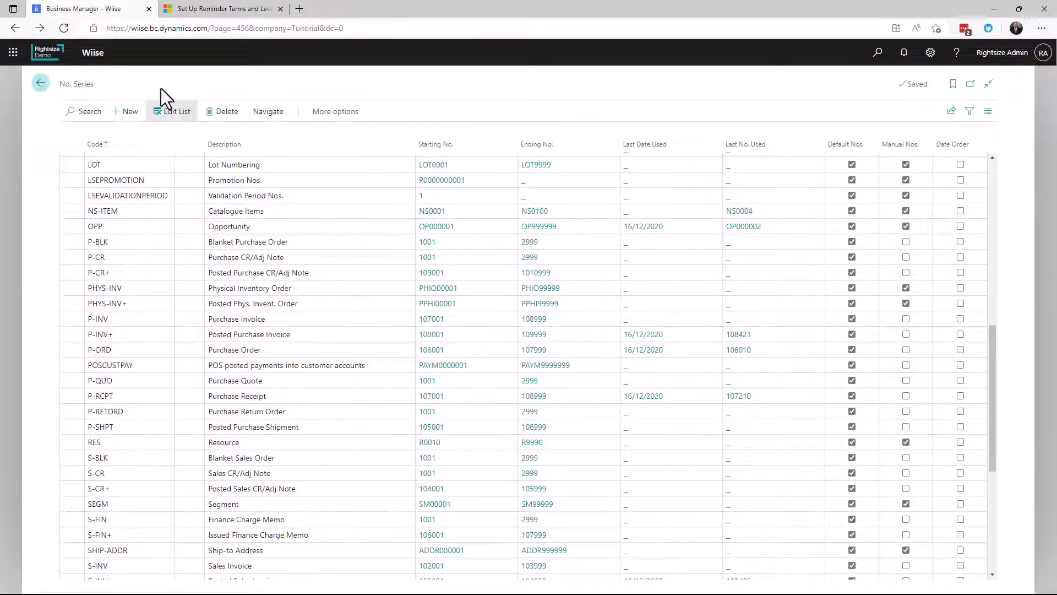
click(879, 52)
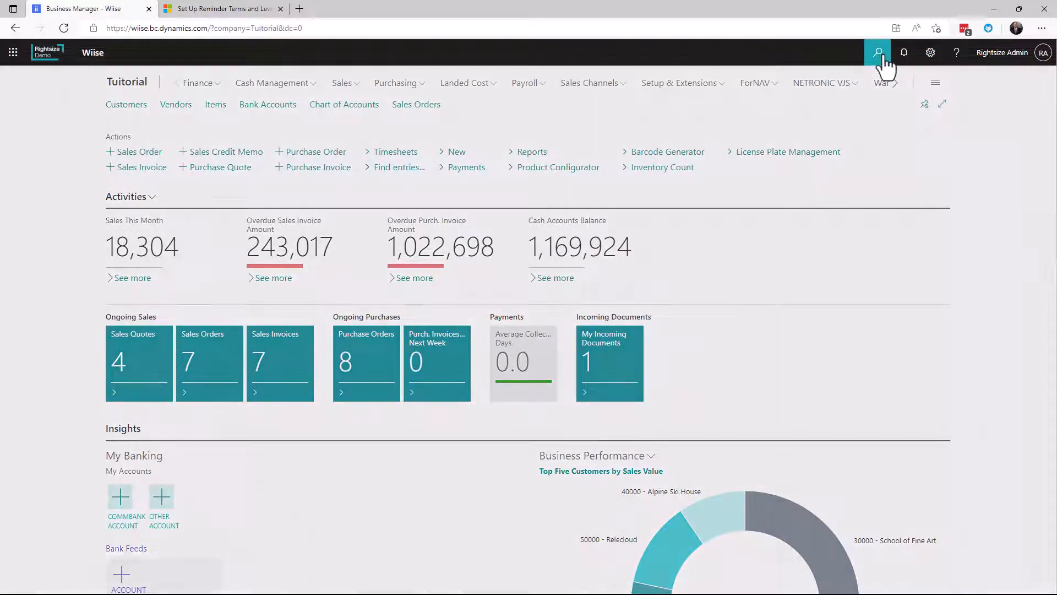
text(item temp)
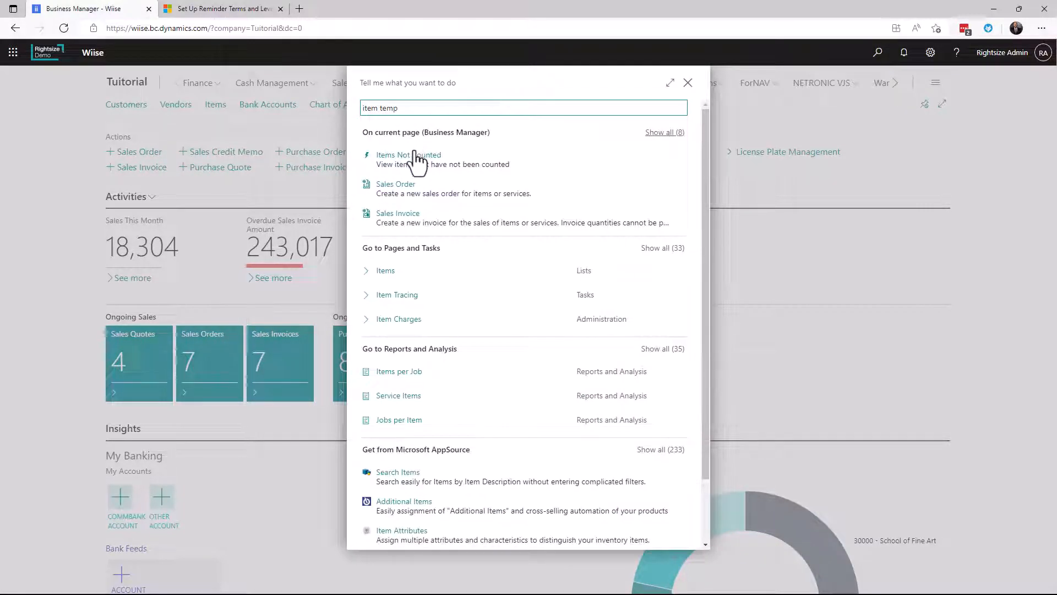
click(402, 156)
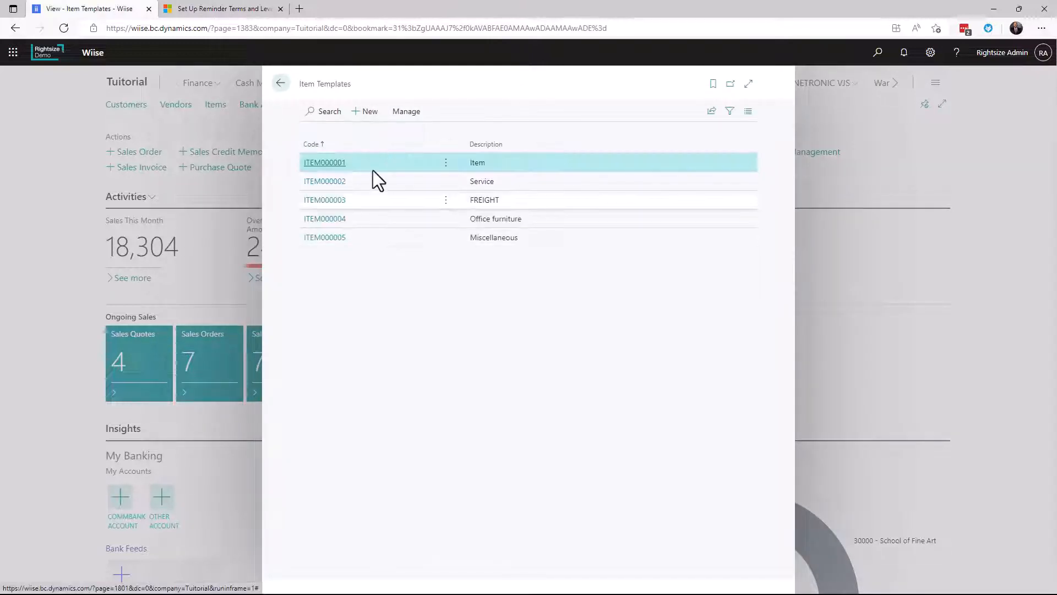
Step: Create template NOSERIES EXAMPLE, copy the code into Description, and start its No. Series lookup
click(366, 110)
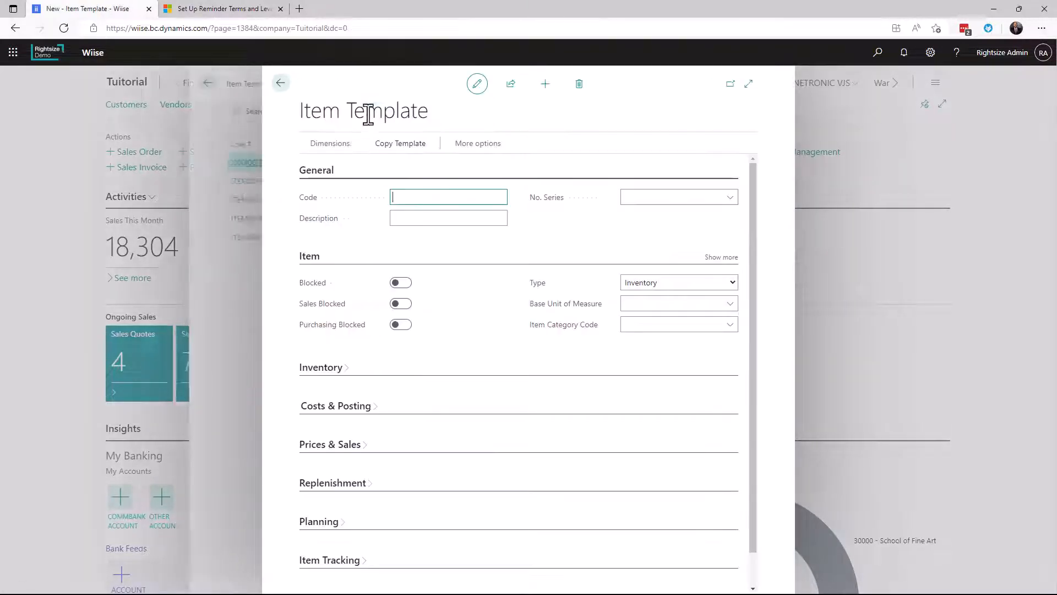
text(NOSERIES EXAMPLE)
triple_click(424, 198)
key(ctrl+c)
click(447, 219)
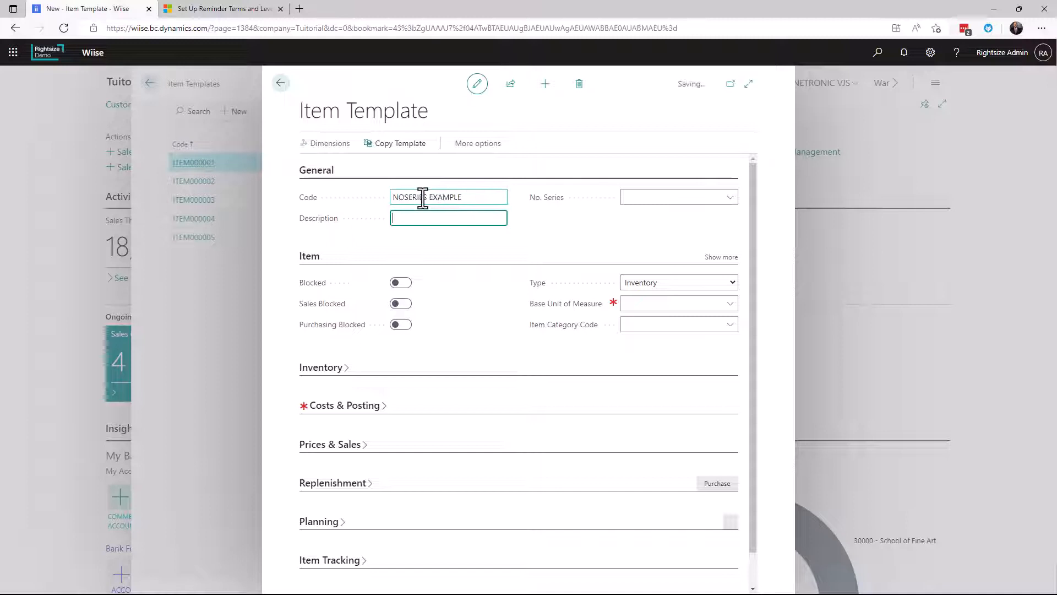
key(ctrl+v)
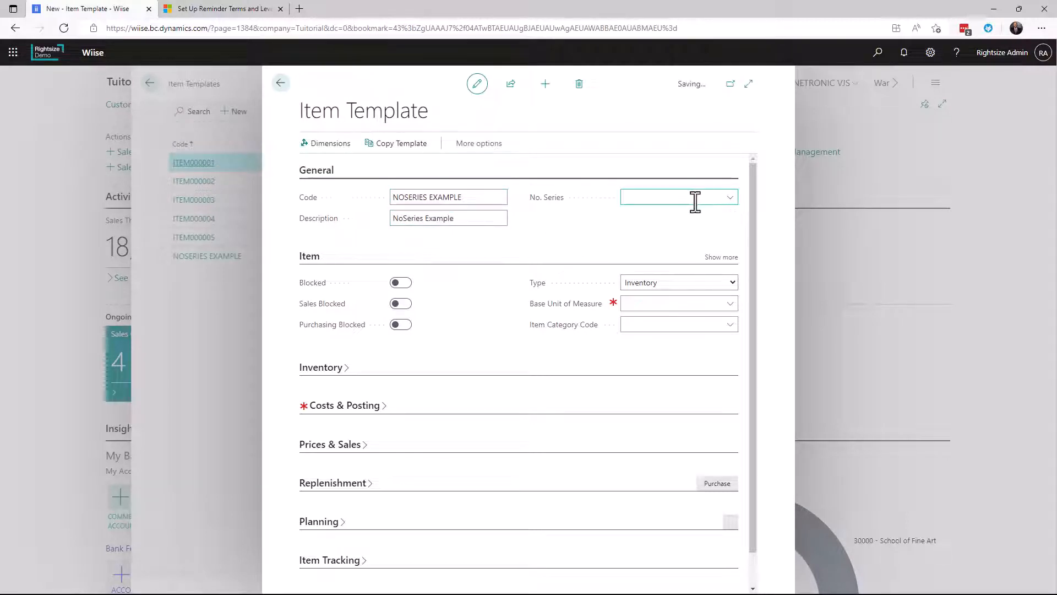
click(715, 198)
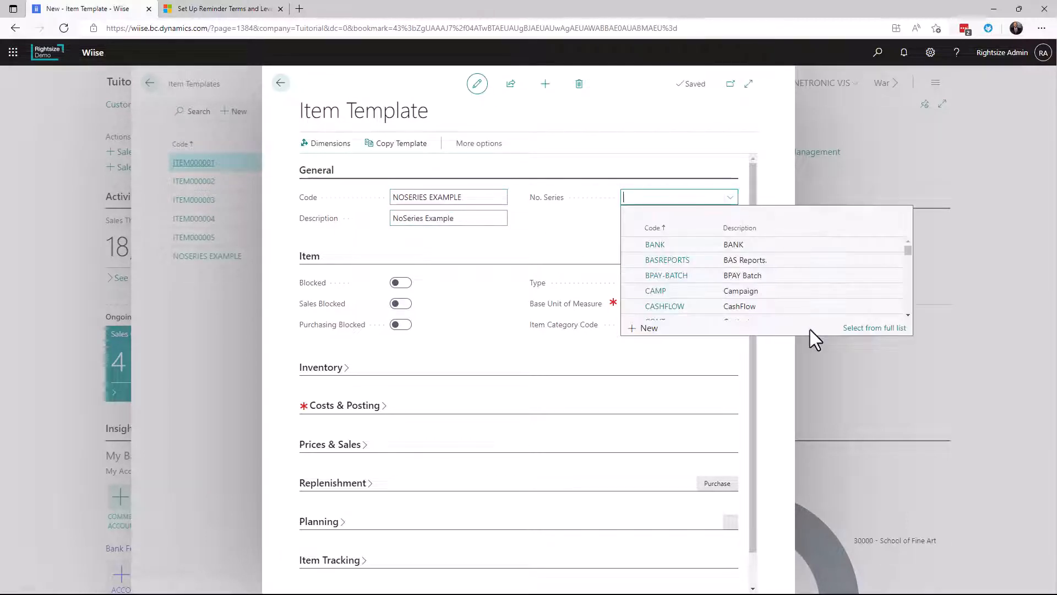
Step: Add number series ITEM-NOS described 'Item No Series example' from the lookup
click(650, 330)
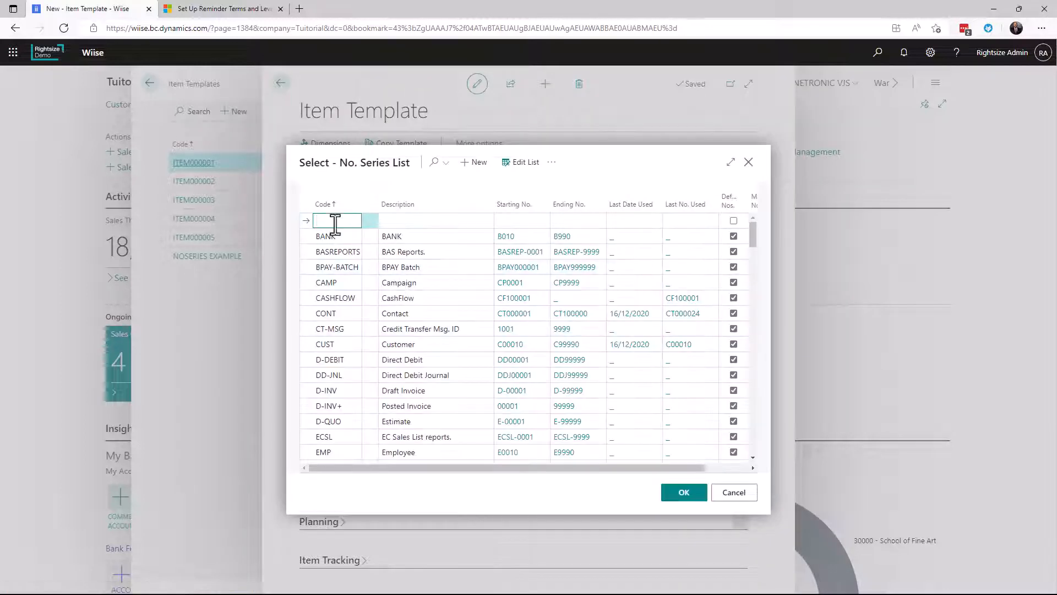
text(tem-NOS)
key(Tab)
text(o)
text(Item No Series example)
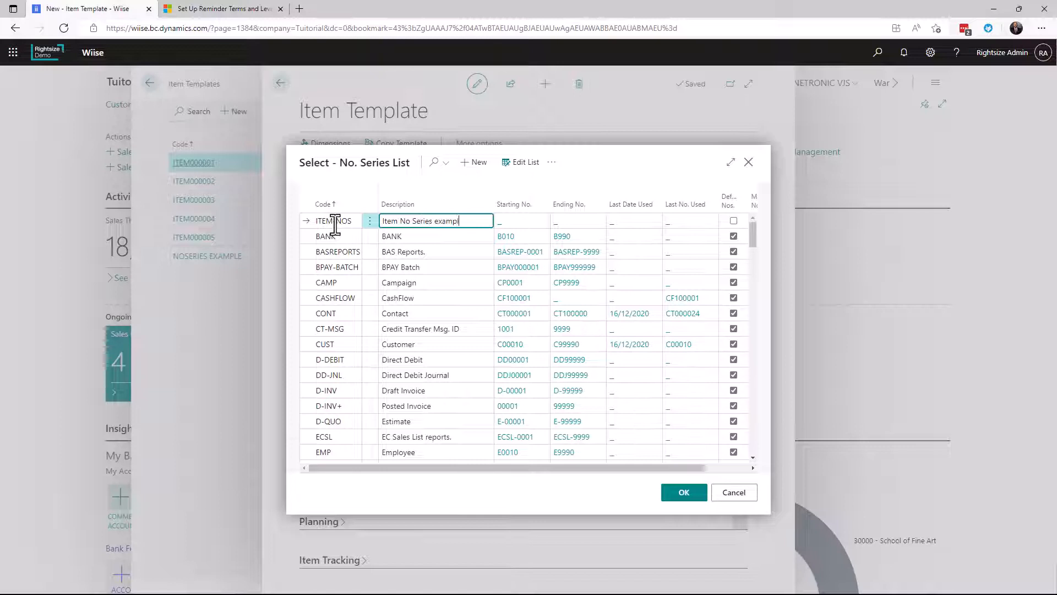
click(500, 223)
Step: Enter starting number ITM-NOS-EG-001 and ending number ITM-NOS-EG-999 on the ITEM-NOS line
click(501, 225)
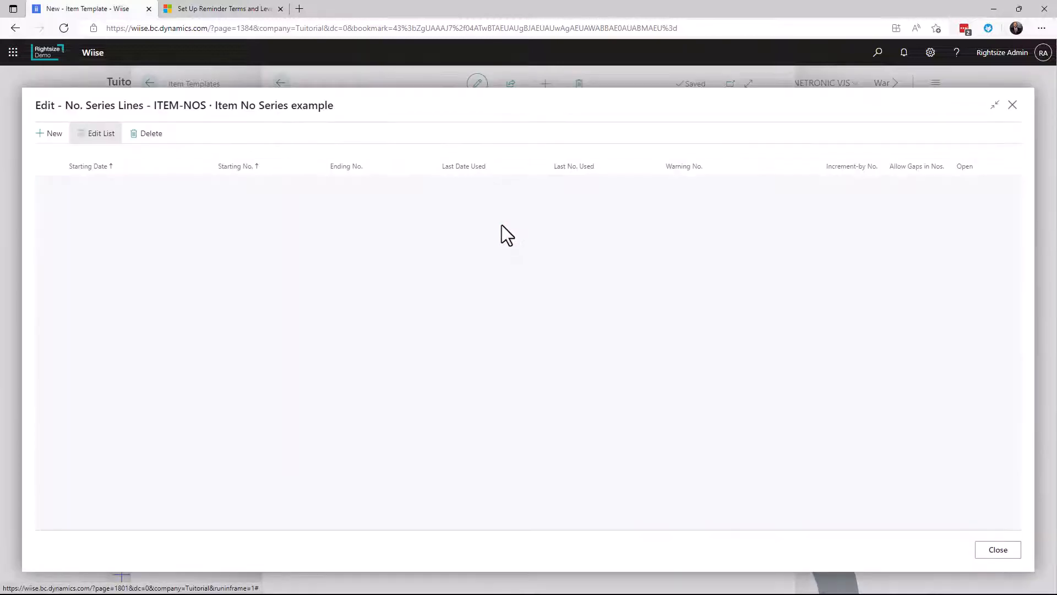
click(240, 184)
text(ITM-NOS-EG-)
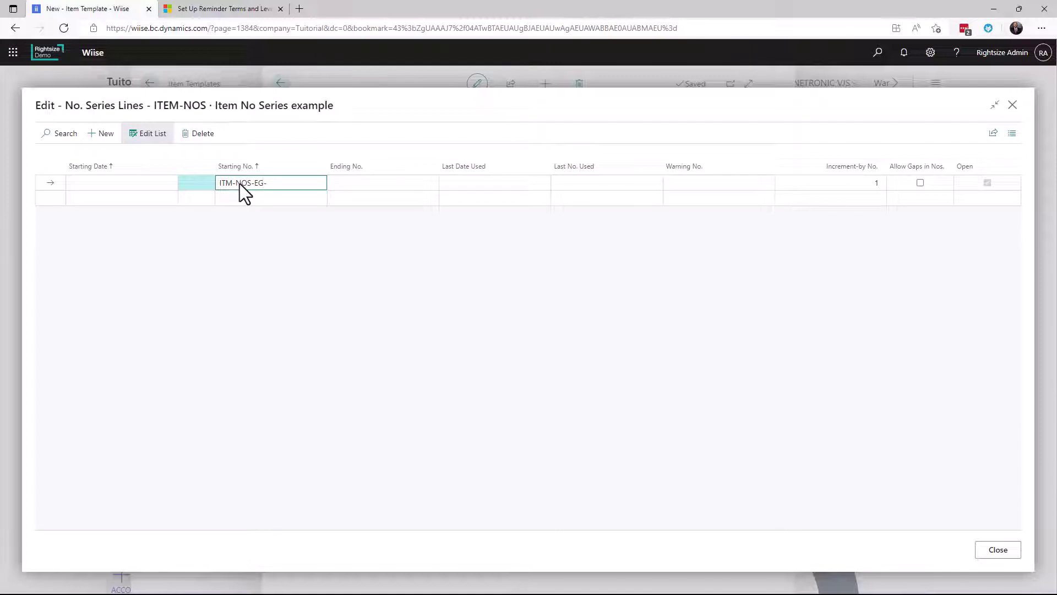
text(001)
key(ctrl+a)
key(ctrl+c)
key(Tab)
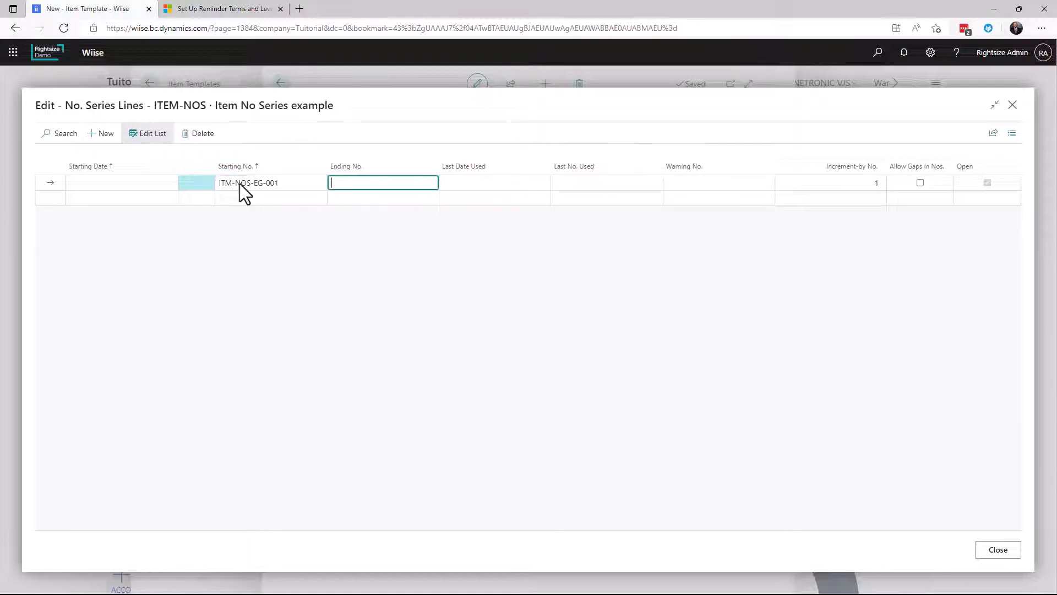
key(ctrl+v)
key(BackSpace)
key(BackSpace)
key(BackSpace)
text(999)
key(shift+Tab)
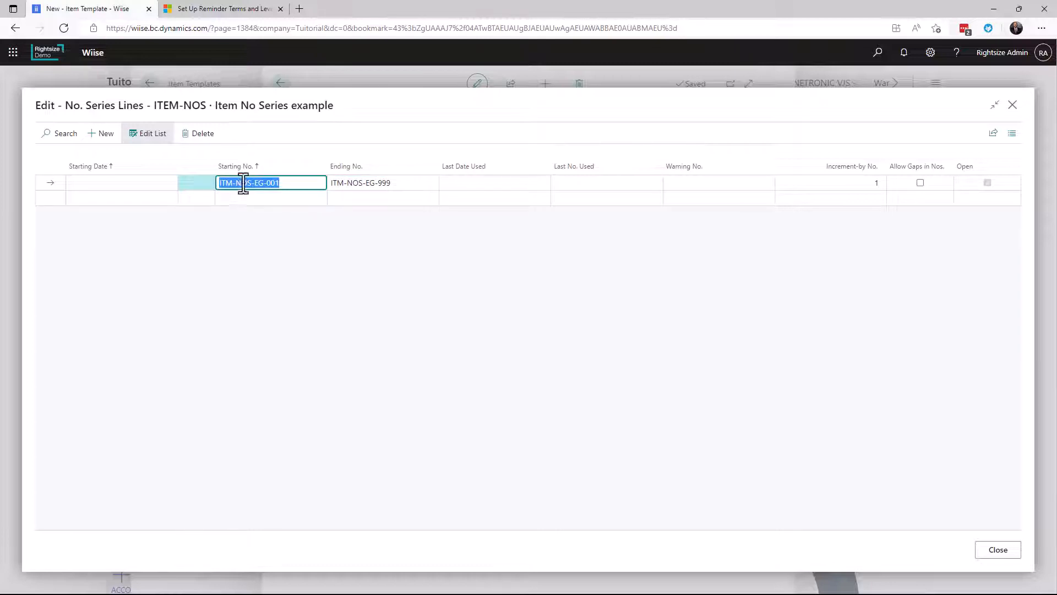
Step: Correct the starting number to ITM-NOS-EG-000, set Last No. Used to it, and check increment 1
click(283, 183)
text(0)
key(ctrl+a)
key(ctrl+c)
key(Tab)
key(Tab)
key(ctrl+v)
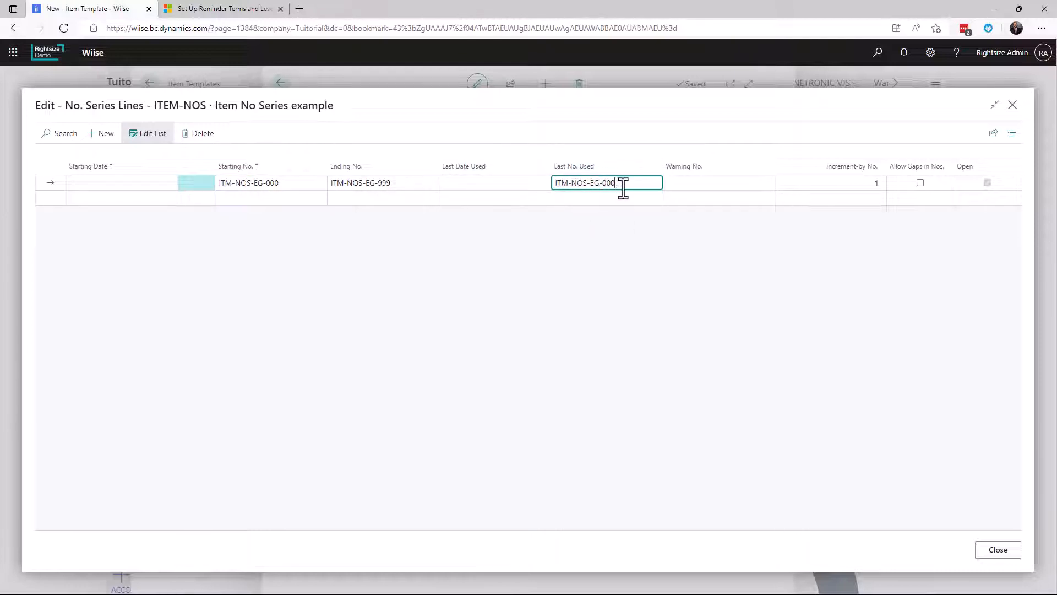
click(626, 235)
click(860, 183)
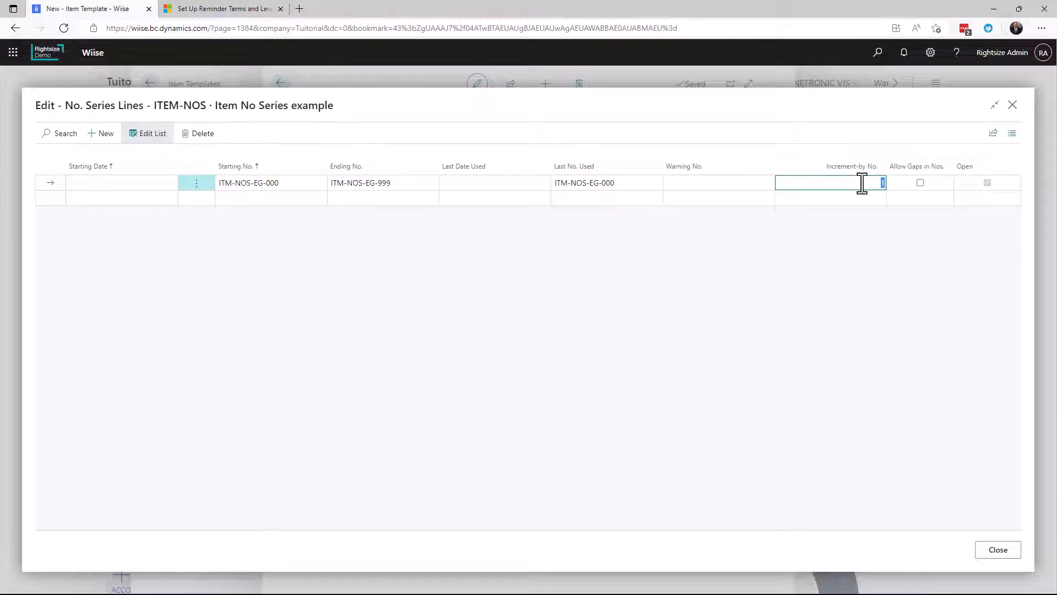
Step: Close the series lines and select ITEM-NOS as the template's number series
click(998, 549)
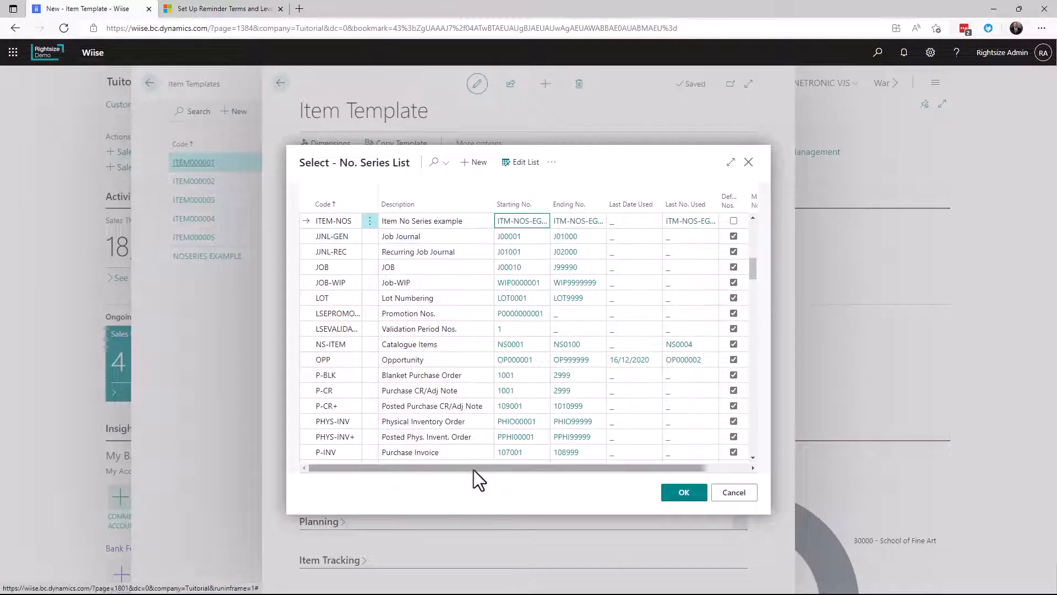
drag(473, 468, 641, 468)
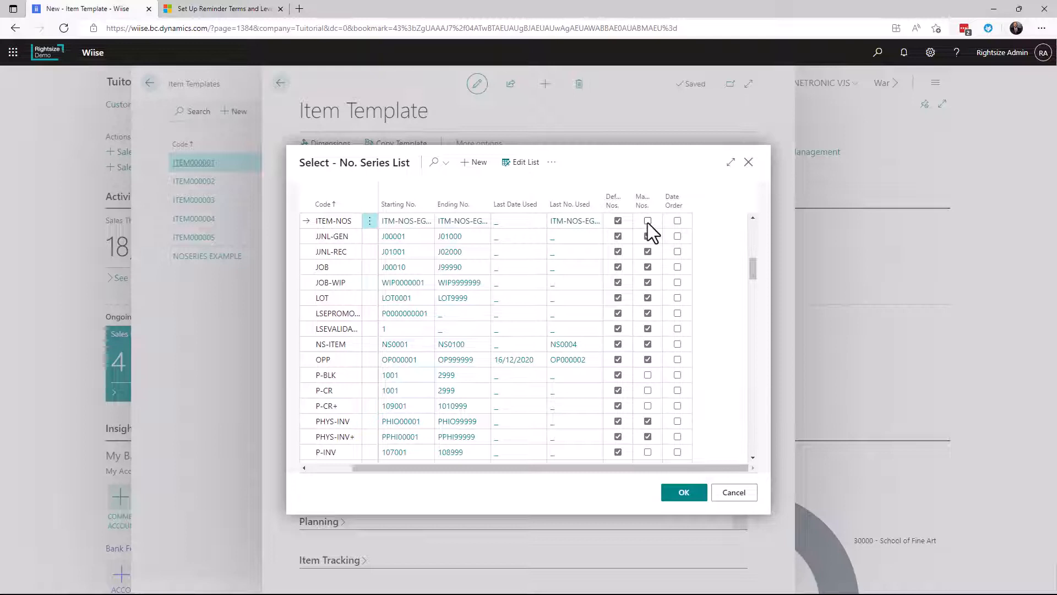
click(684, 492)
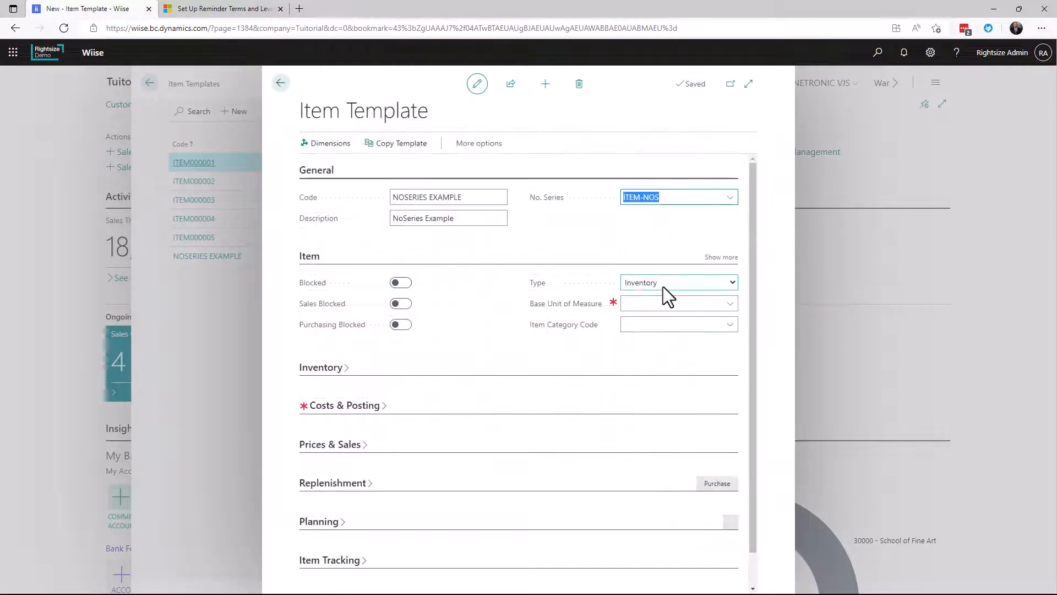
Step: Set the template's base unit of measure to PCS and expand the posting details
click(629, 198)
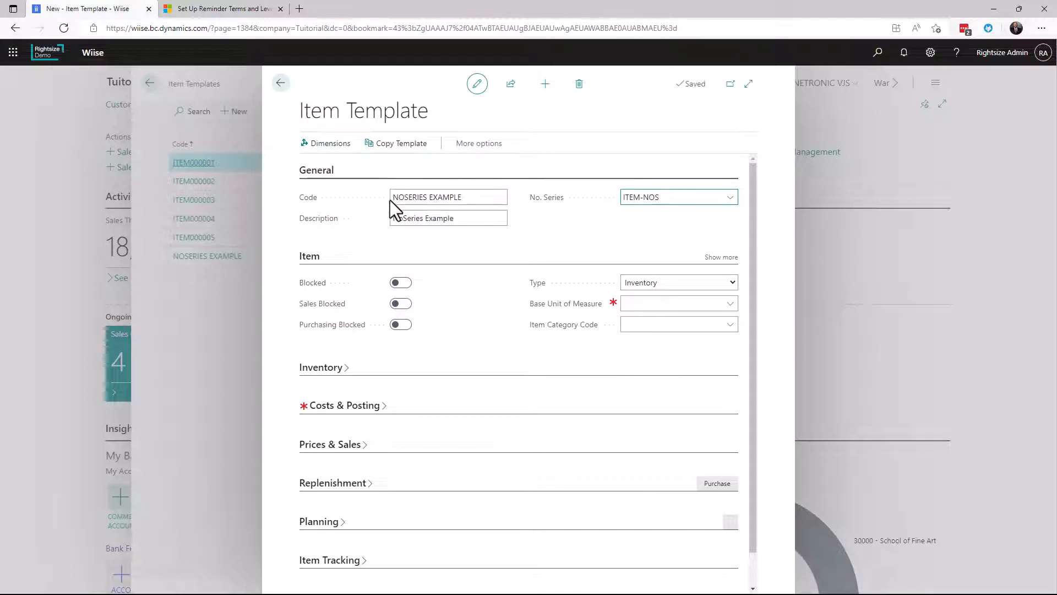
click(667, 305)
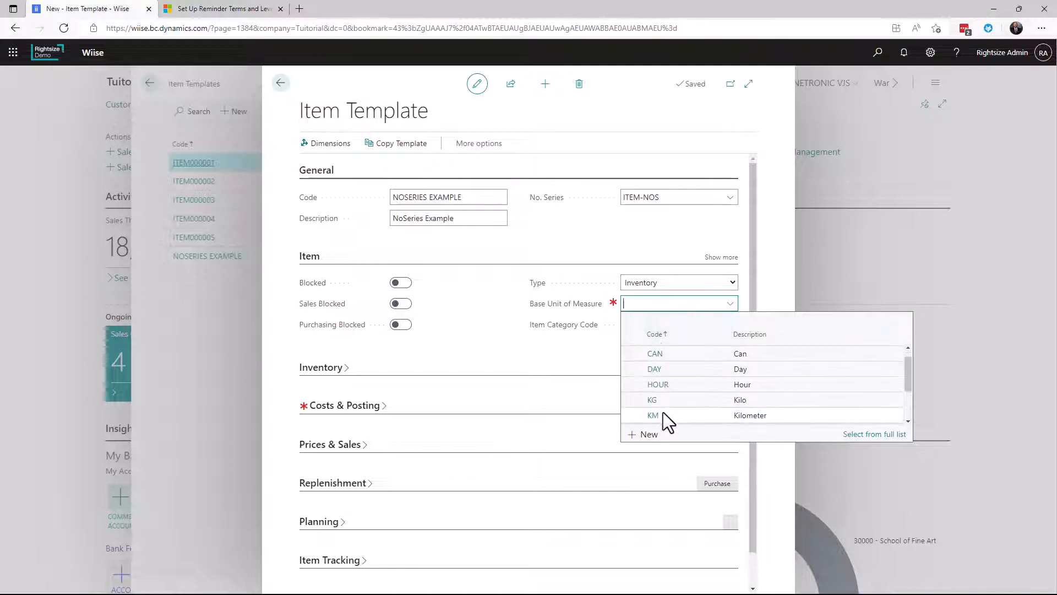
scroll(665, 401, down, 1)
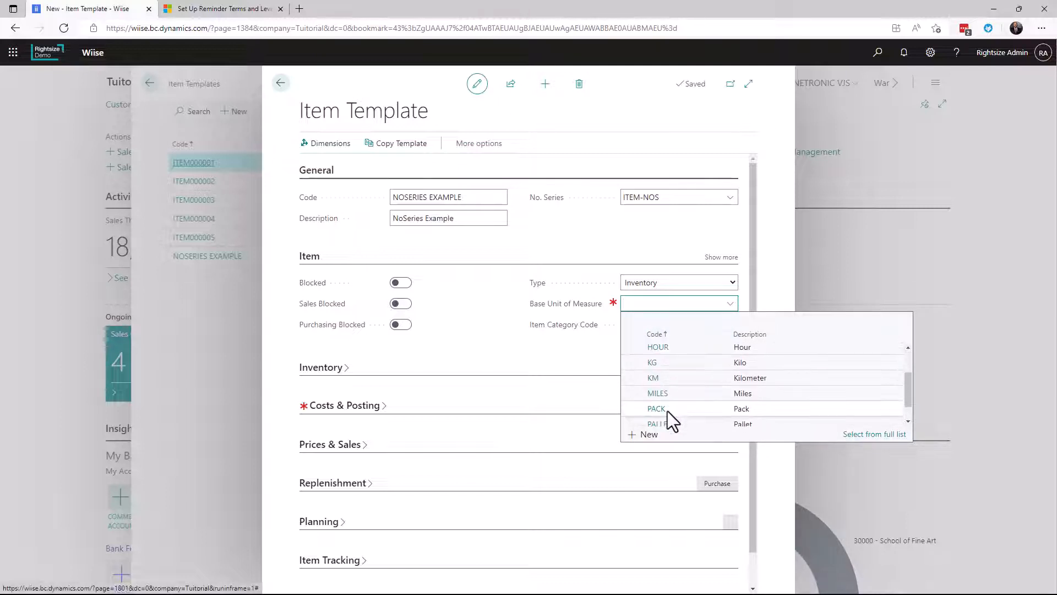
scroll(671, 408, down, 1)
click(656, 415)
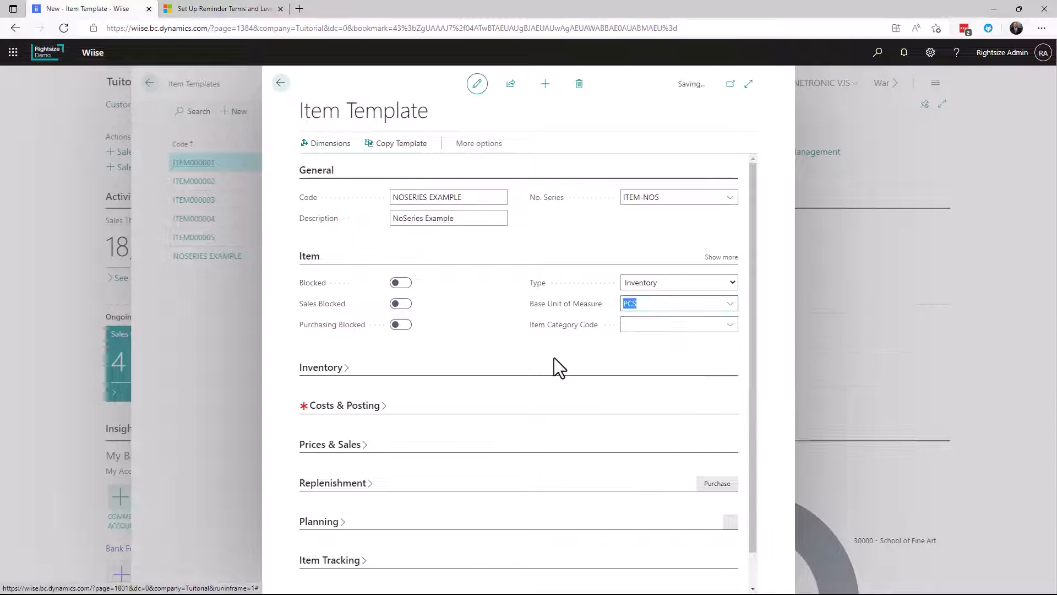
click(345, 405)
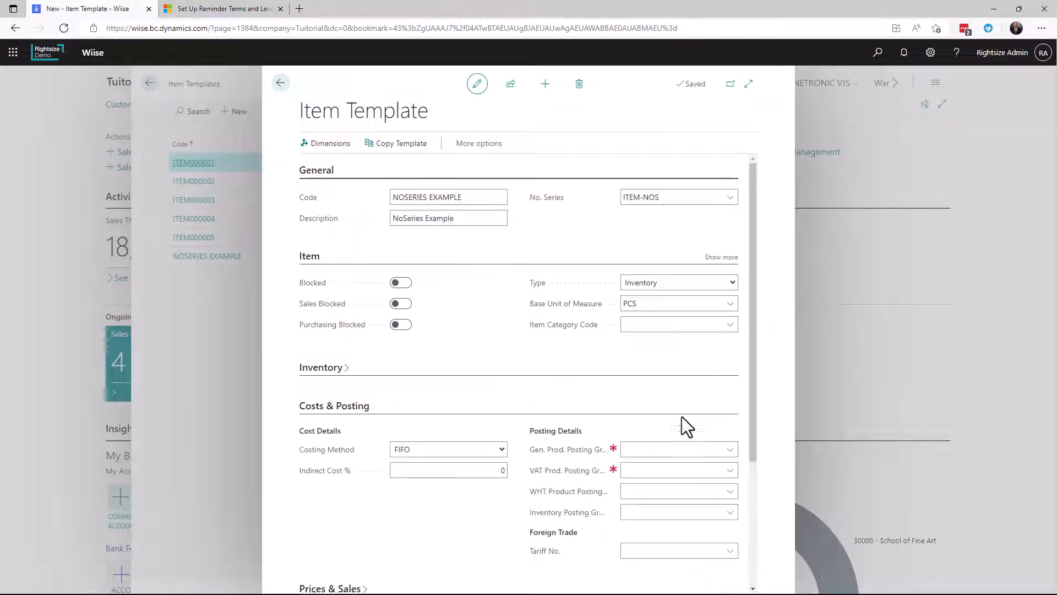
scroll(681, 417, down, 1)
Step: Set posting groups RETAIL, GST10 VAT and RESALE inventory on the template
click(669, 383)
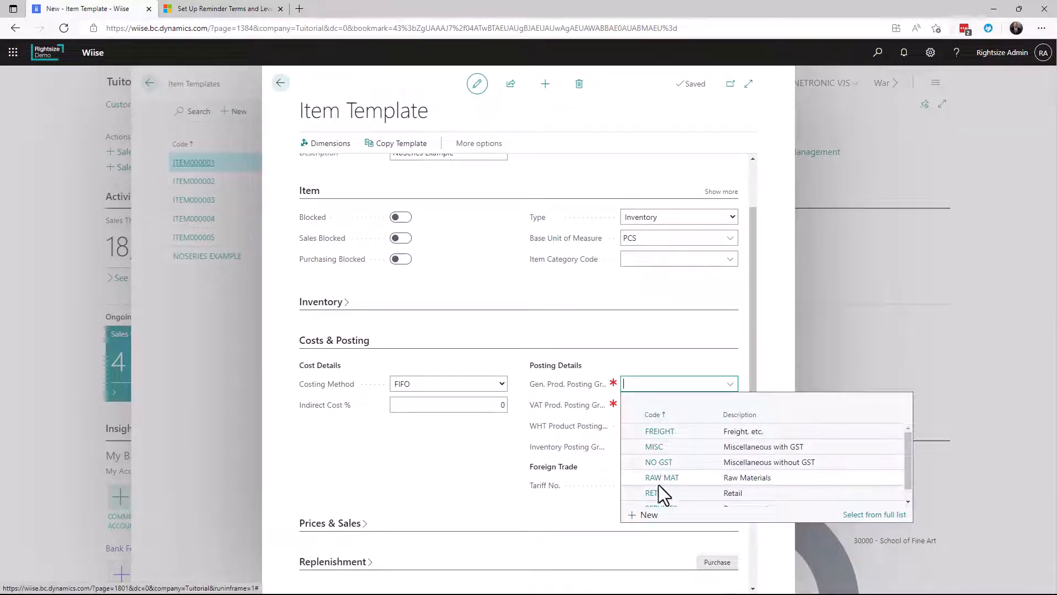
click(656, 493)
click(643, 405)
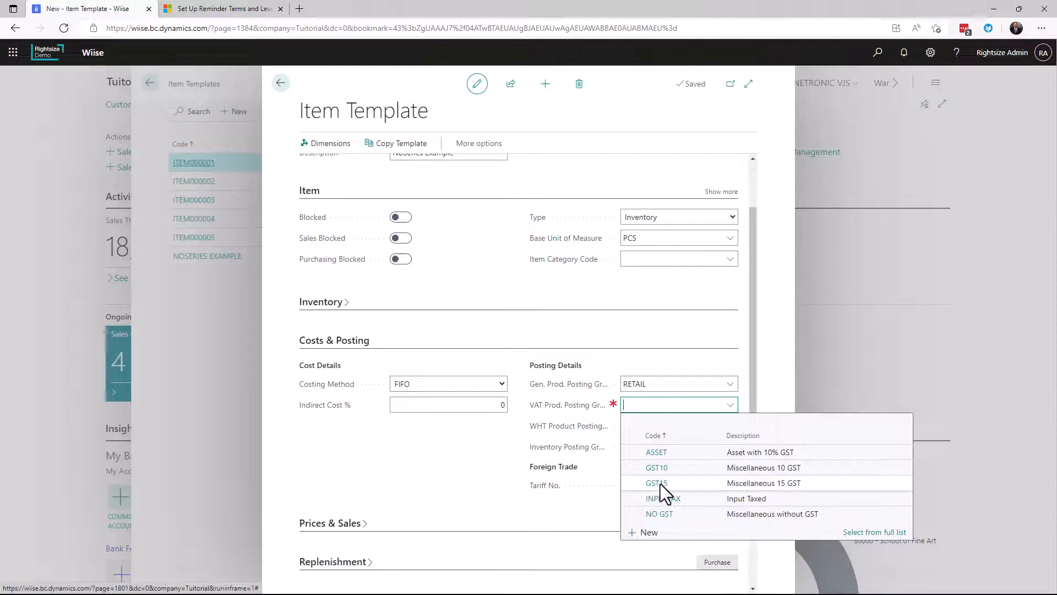
click(653, 468)
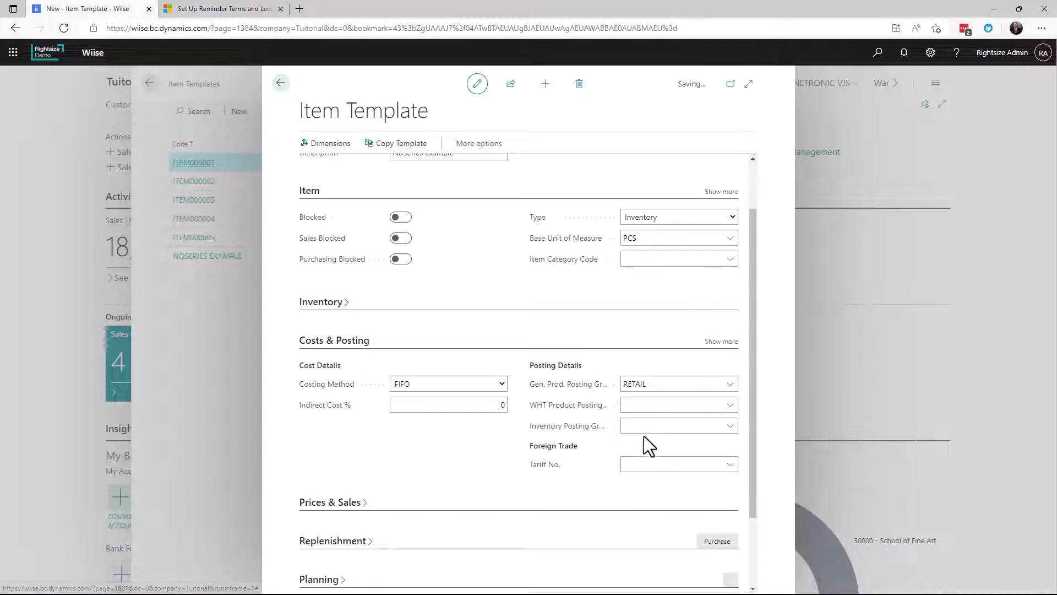
click(652, 426)
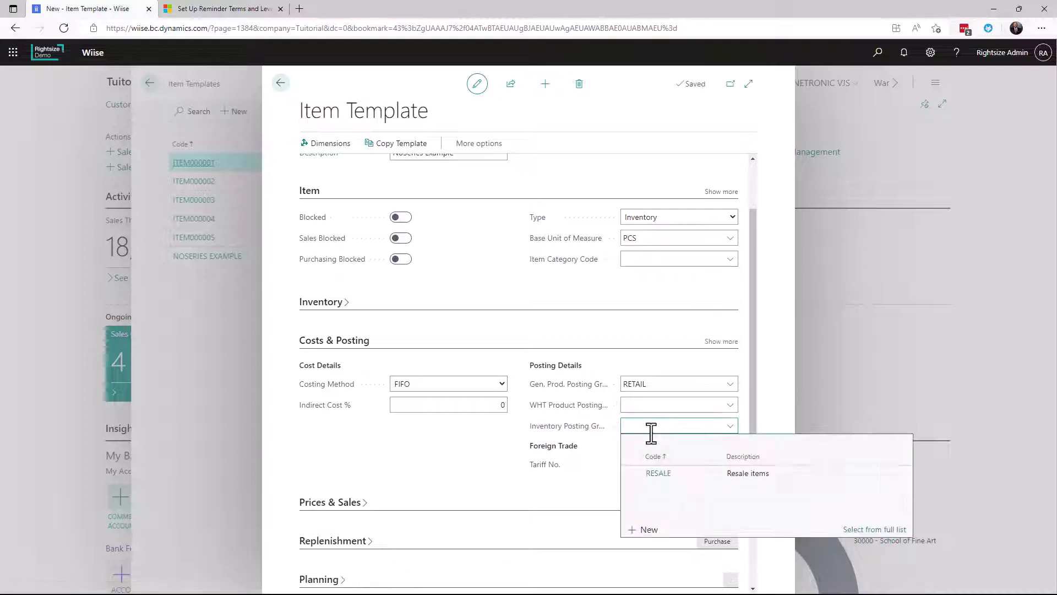
click(658, 474)
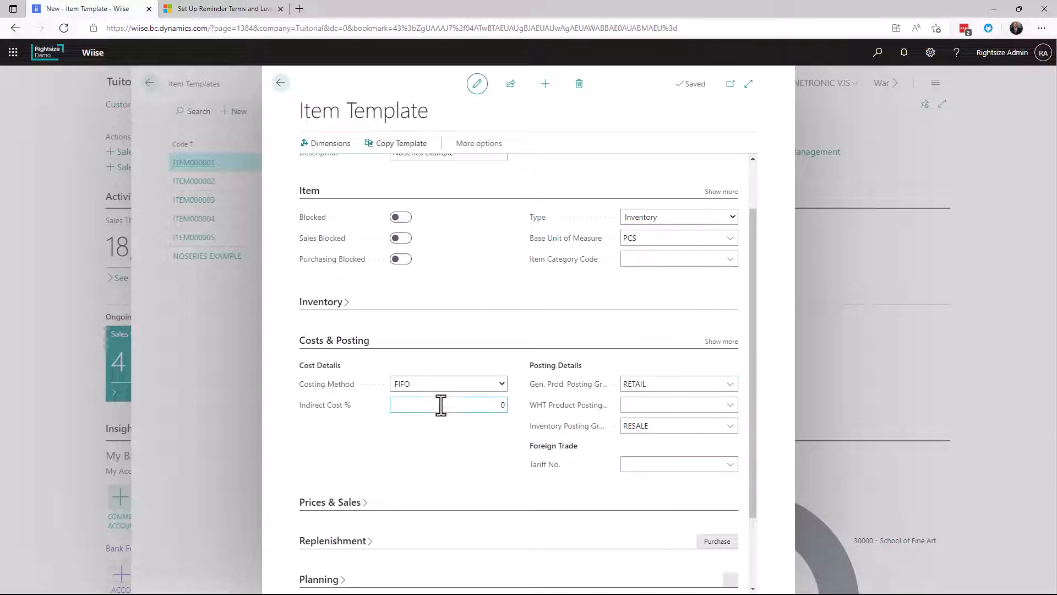
scroll(438, 405, up, 3)
Step: Change the template type to Non-Inventory and close the card
click(691, 282)
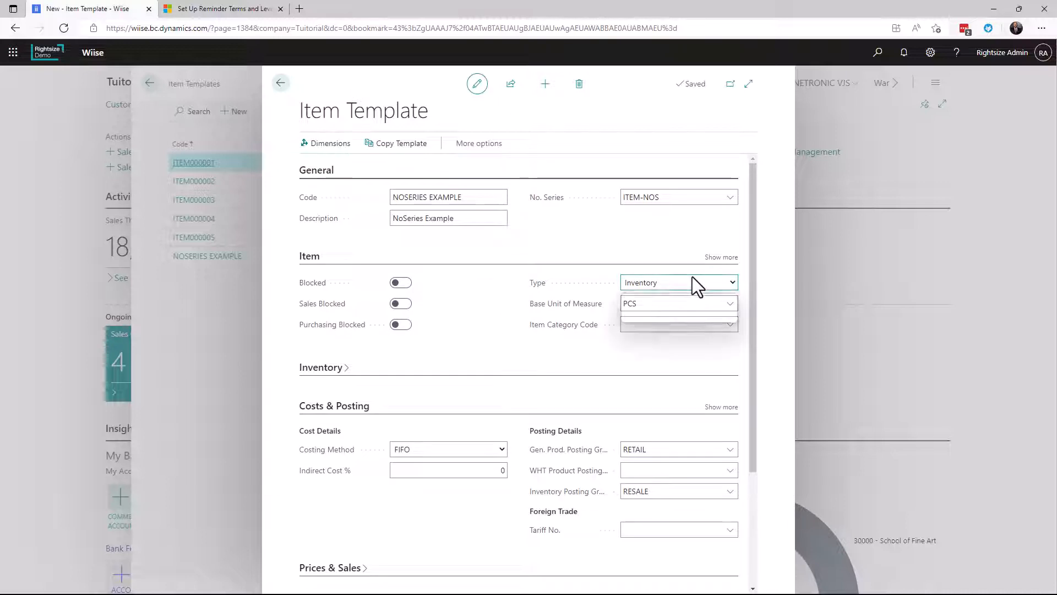
click(667, 313)
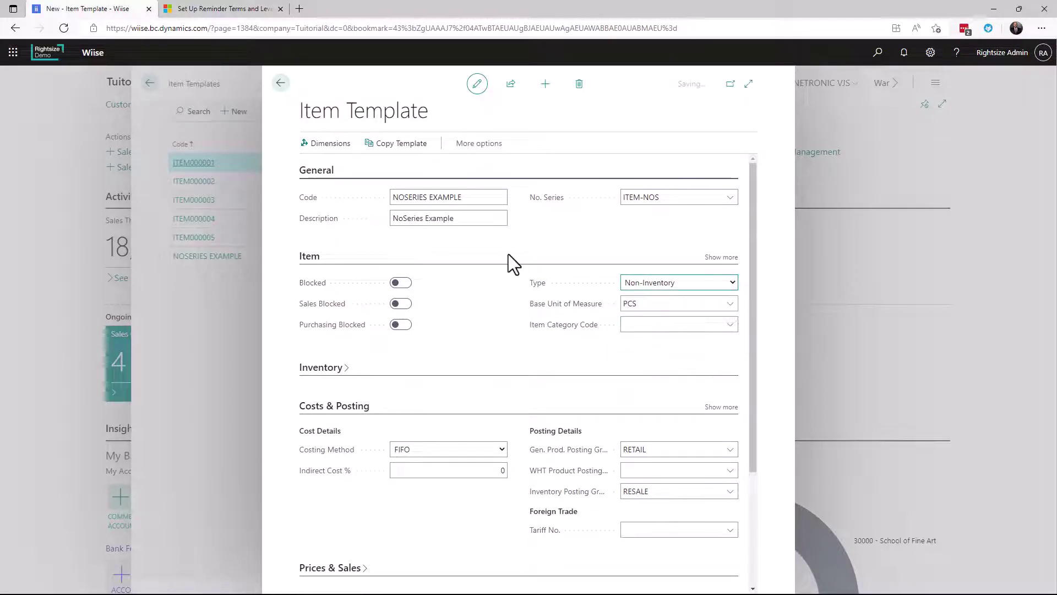
click(281, 83)
Step: From the Items list, create a new item from the NOSERIES EXAMPLE template
click(281, 84)
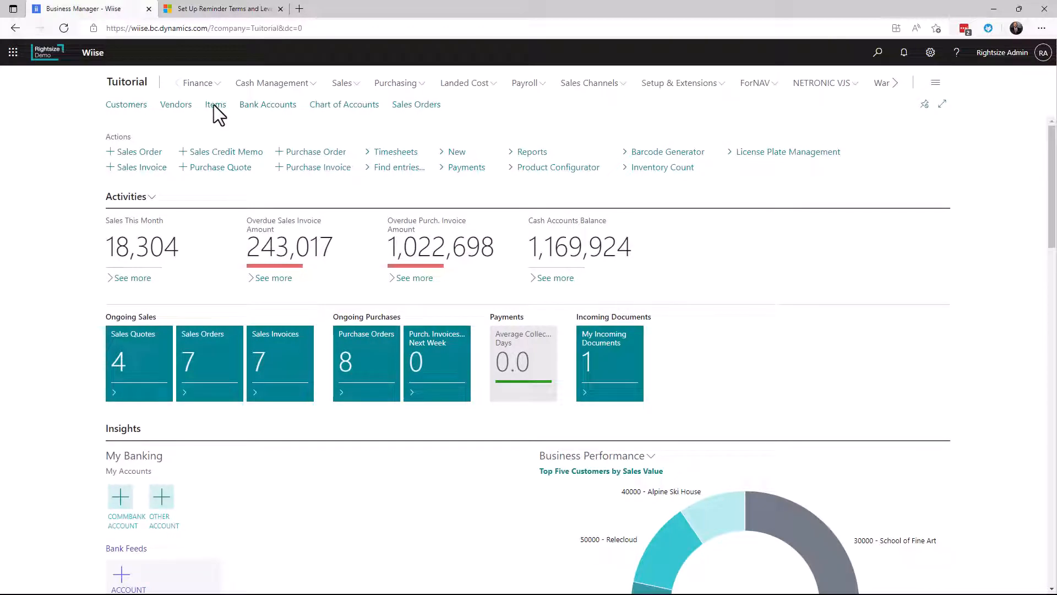
click(214, 105)
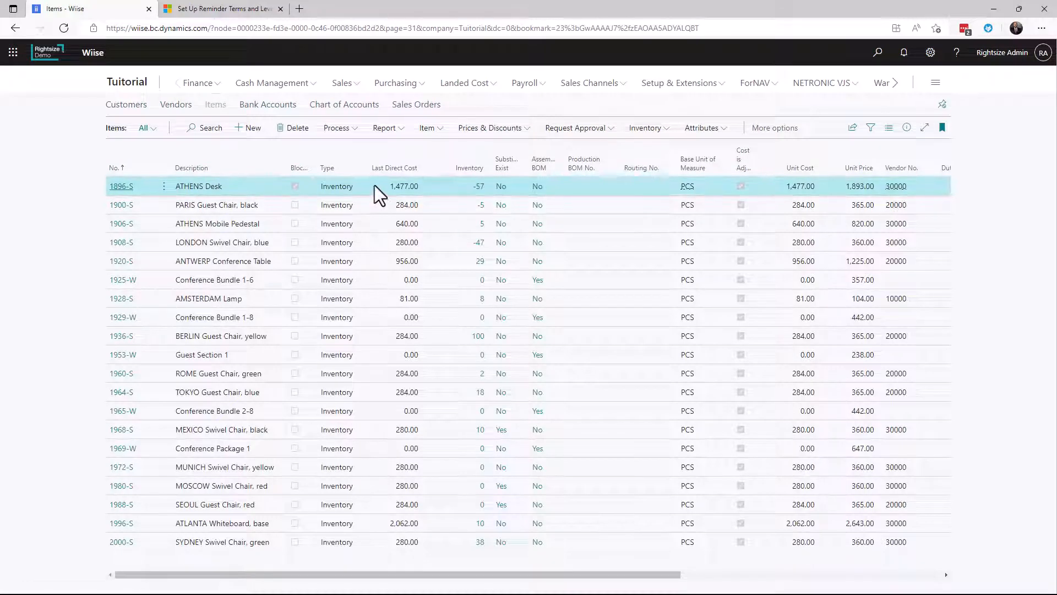
click(250, 130)
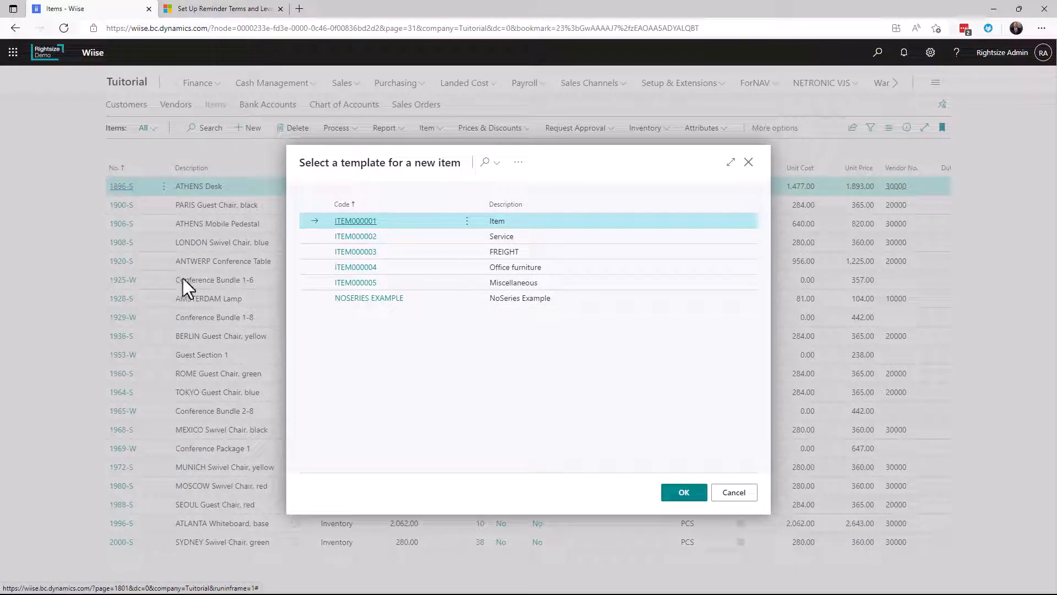
click(386, 304)
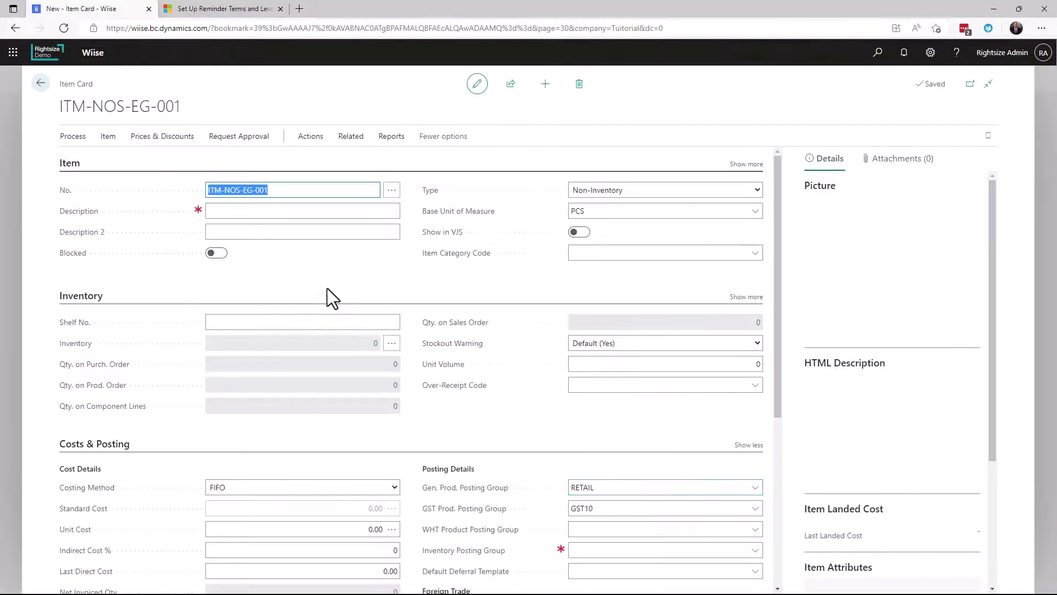
click(253, 211)
text(Example)
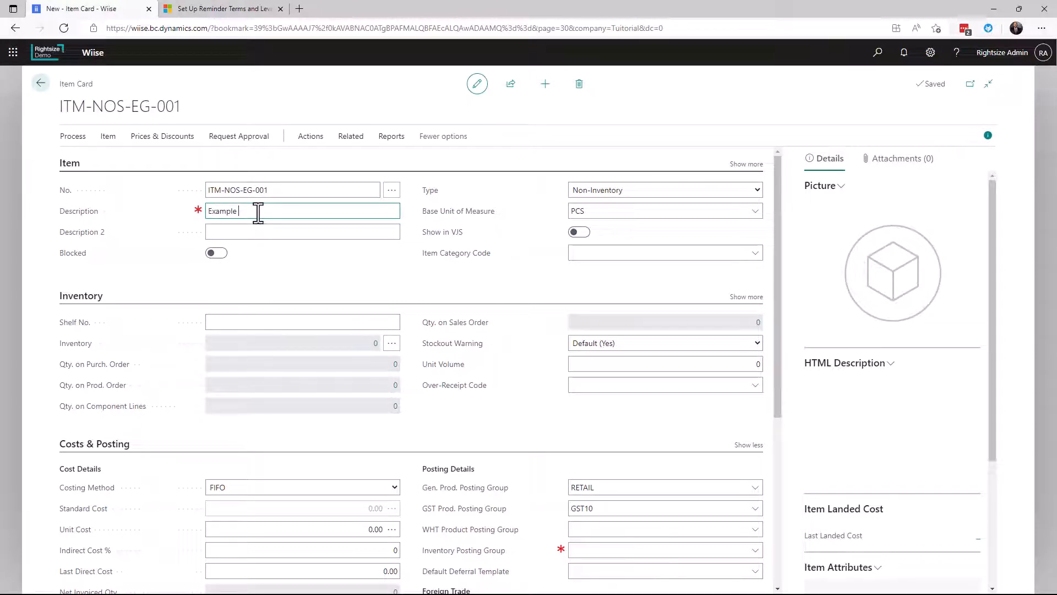
text(Item)
Step: Describe the new item ITM-NOS-EG-001 as 'Example Item' and return to the Items list
drag(75, 104, 177, 103)
click(42, 83)
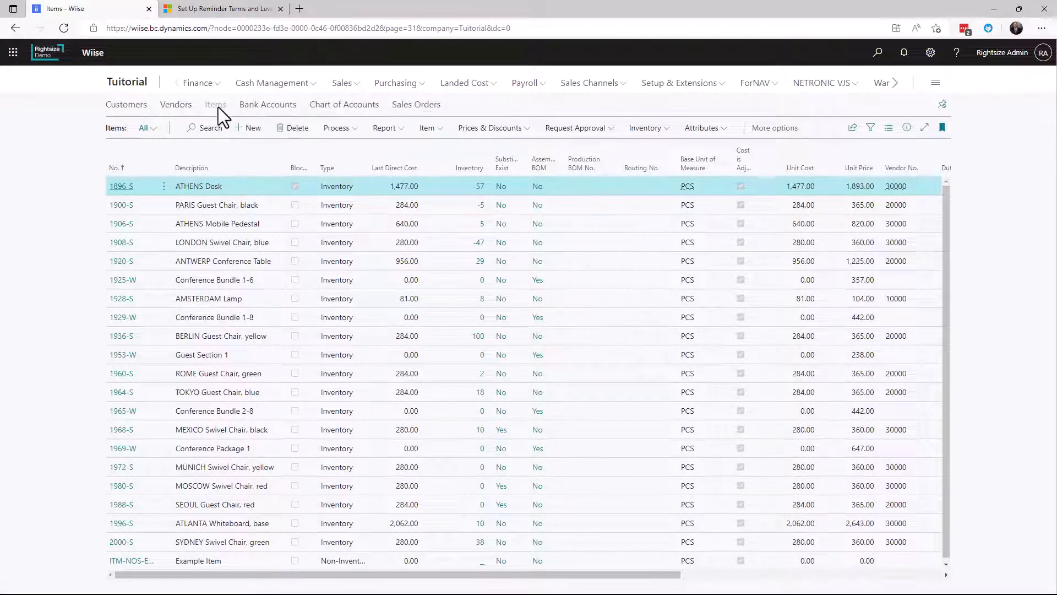
Step: Open Sales & Receivables Setup via 'sales setup' and expand its Number Series section (CUST, S-INV+)
click(126, 83)
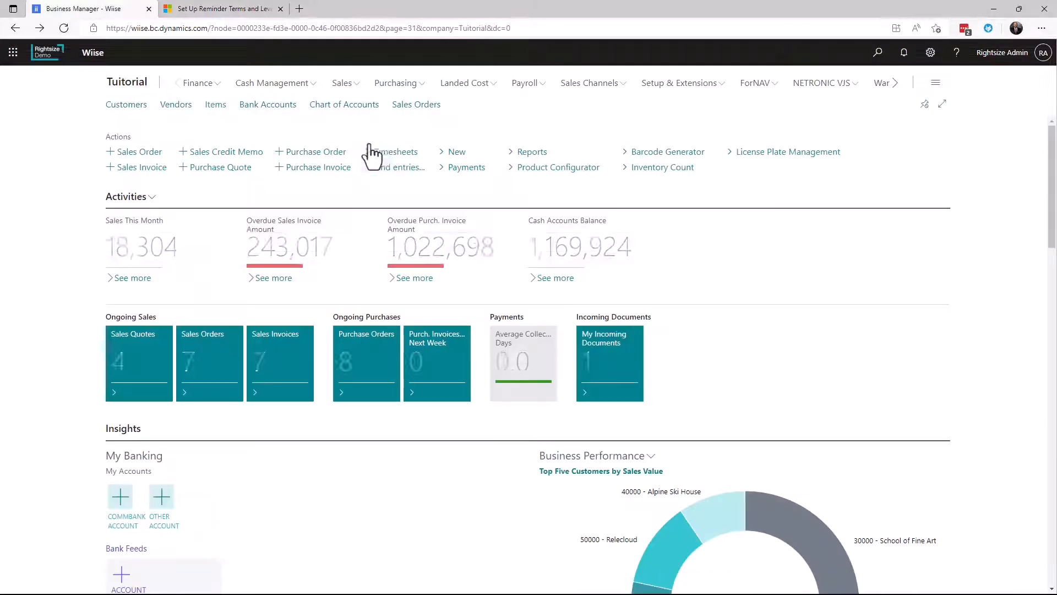
click(877, 52)
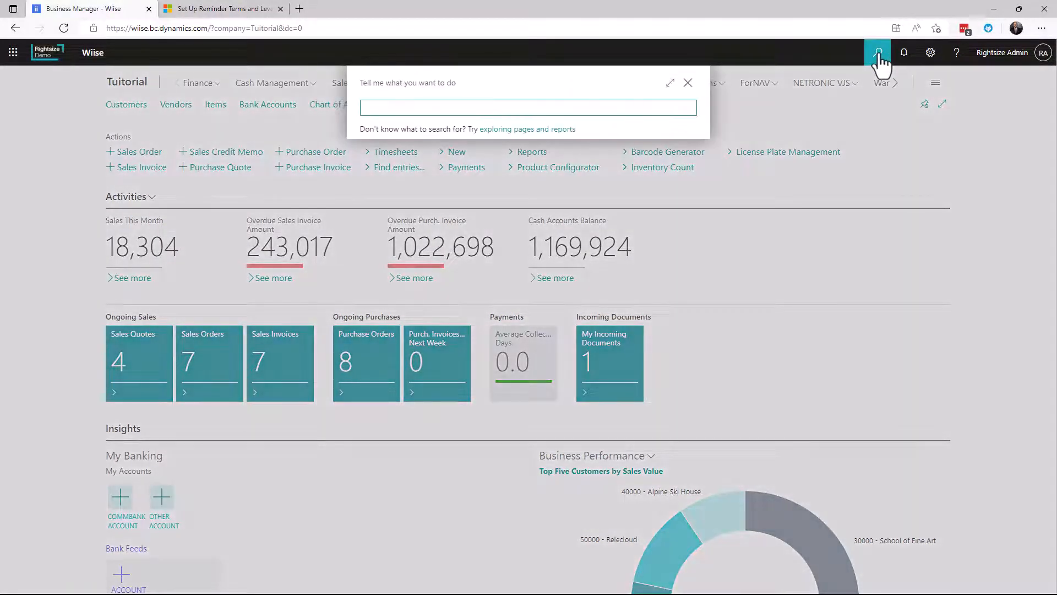
text(sales )
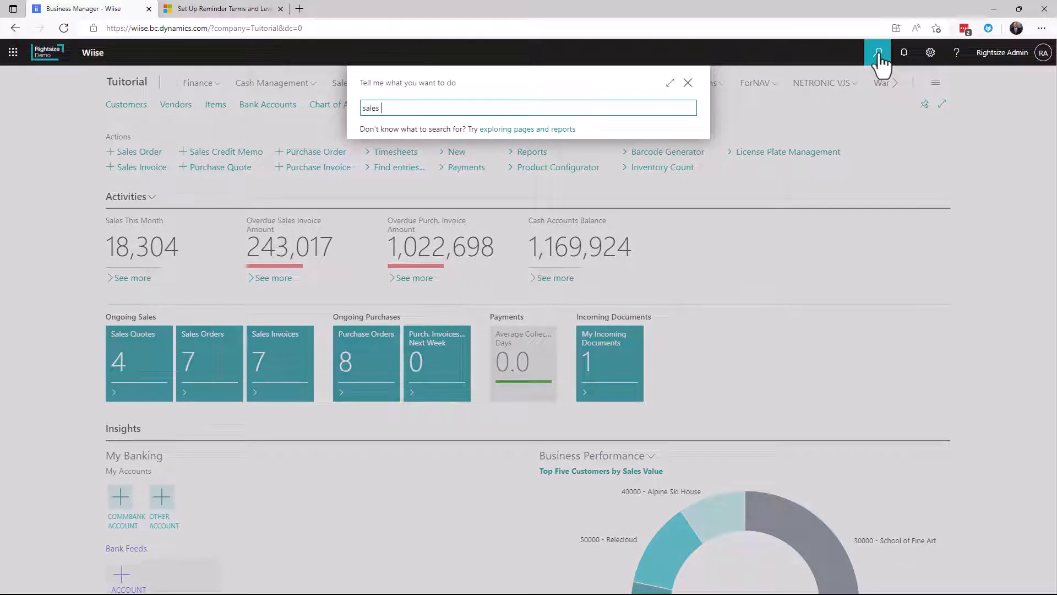
text(&)
key(BackSpace)
text(setup)
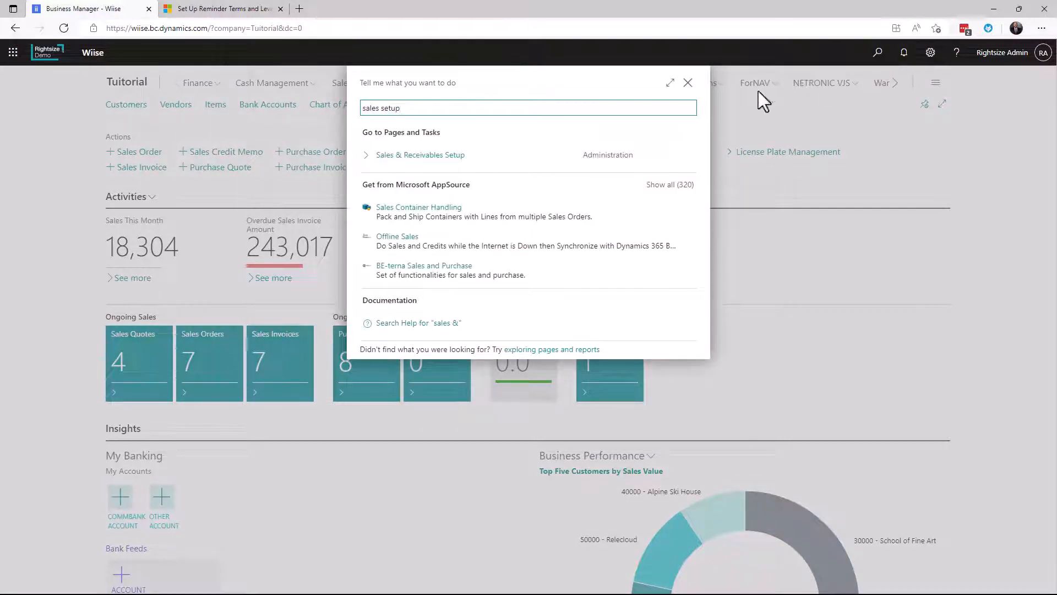
click(409, 153)
scroll(411, 221, down, 3)
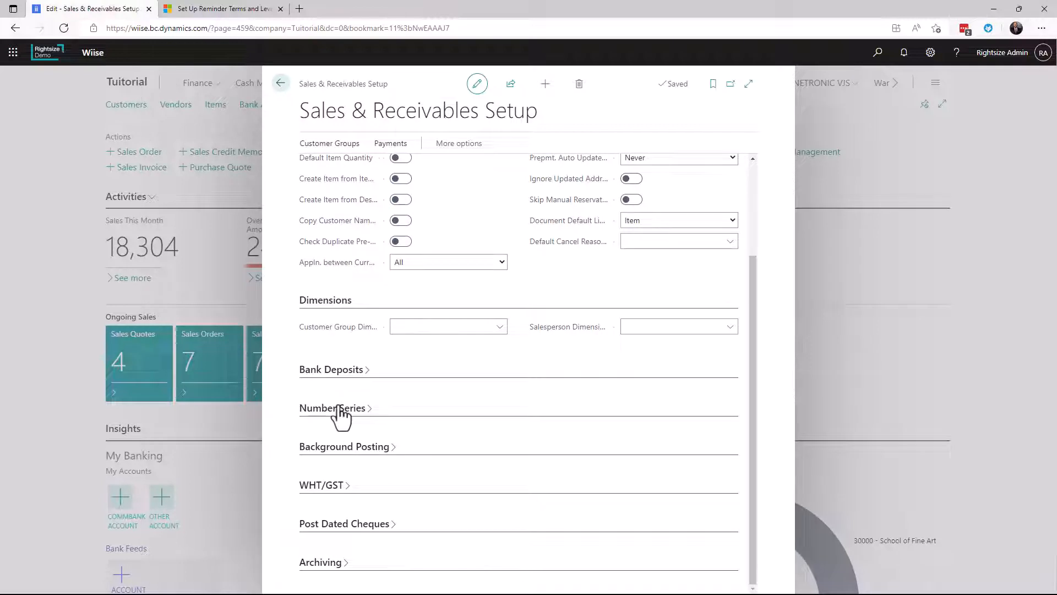
click(334, 408)
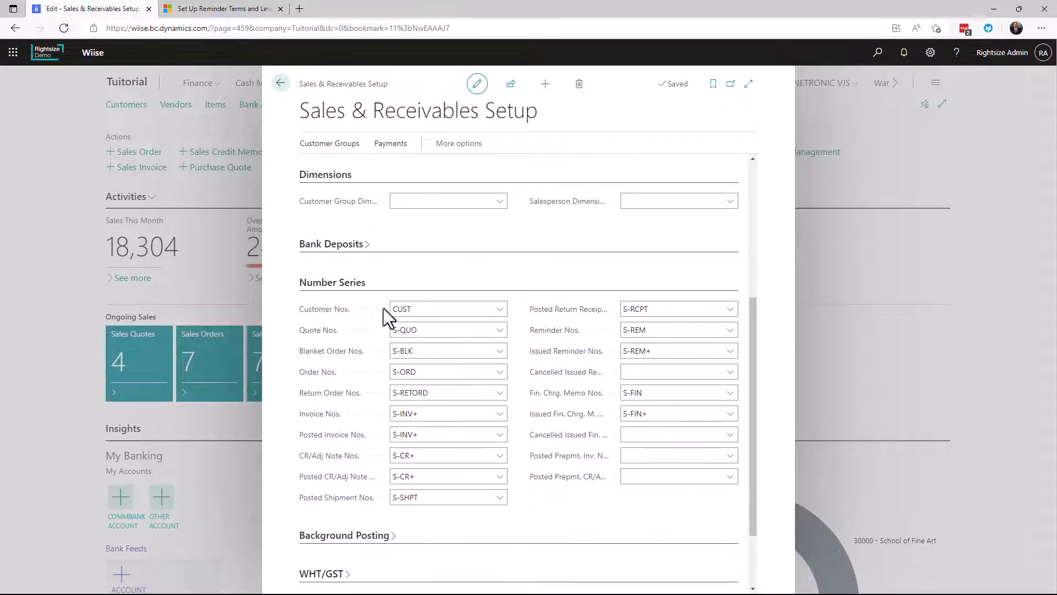
click(878, 53)
text(purchase setup)
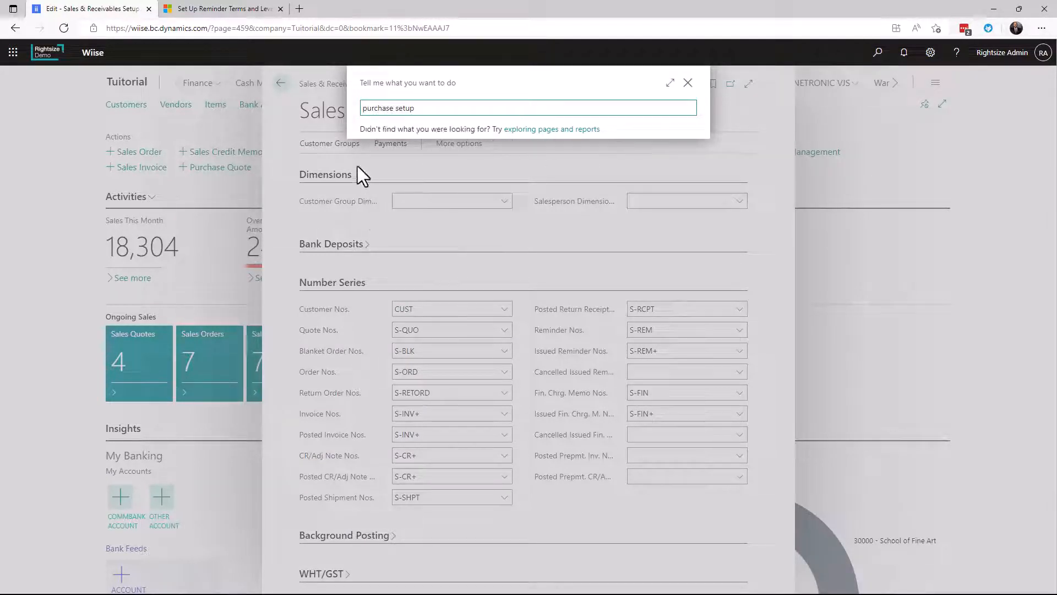
Step: Review Purchases & Payables Setup number series (VEND, P-INV+) and return to the home page
click(409, 157)
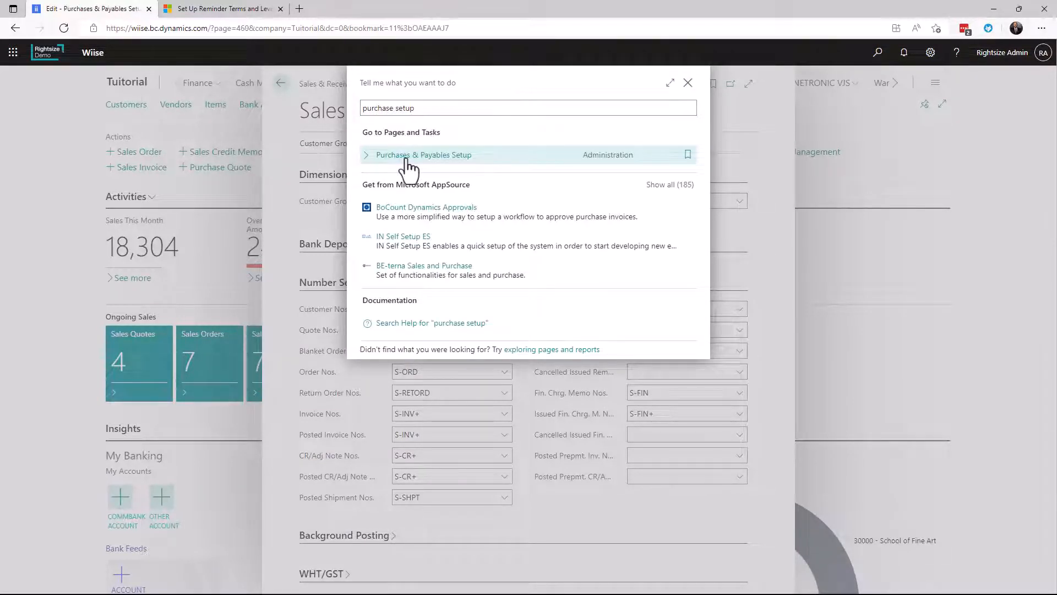
scroll(418, 380, down, 3)
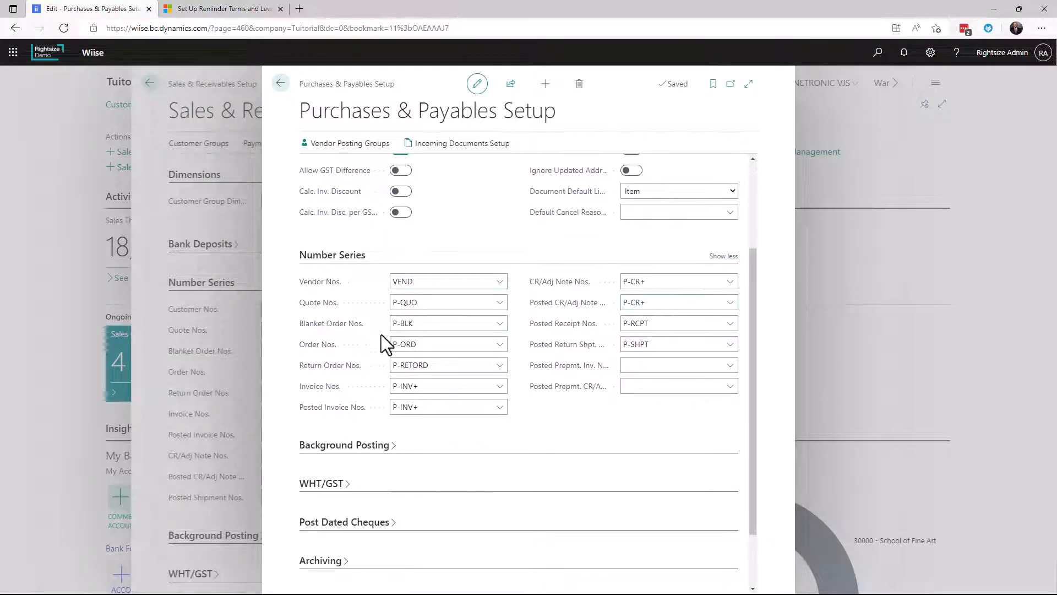
click(281, 84)
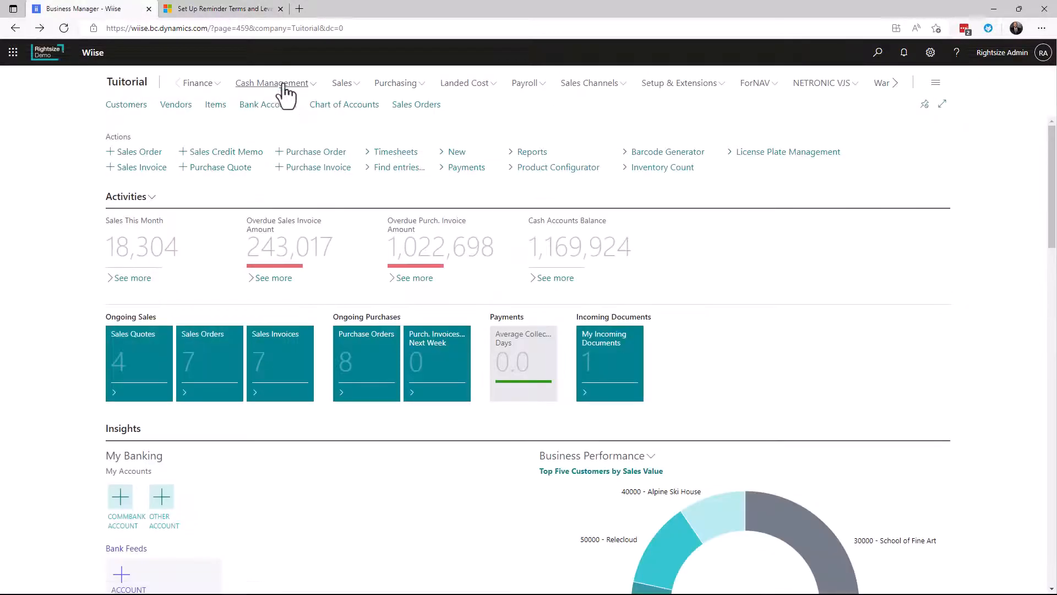